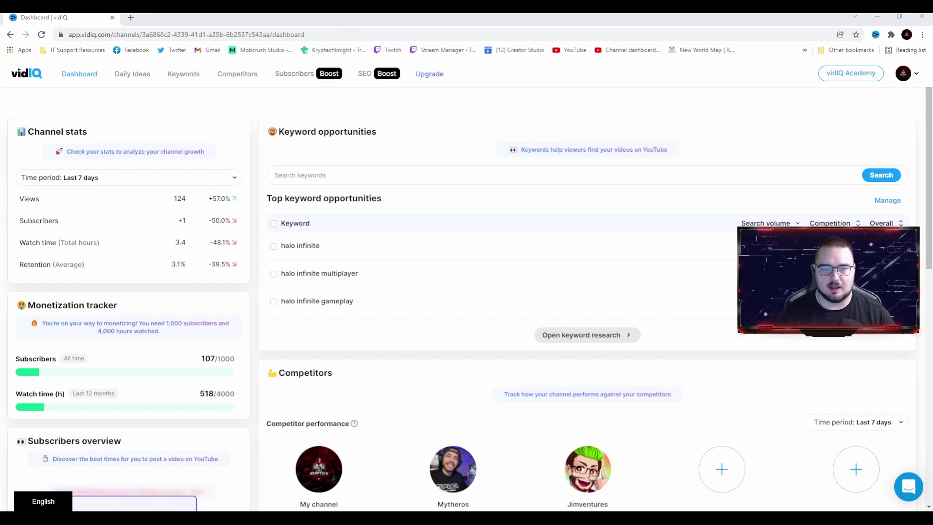
# Step: Scroll through today's Daily Ideas video suggestions
pyautogui.click(389, 175)
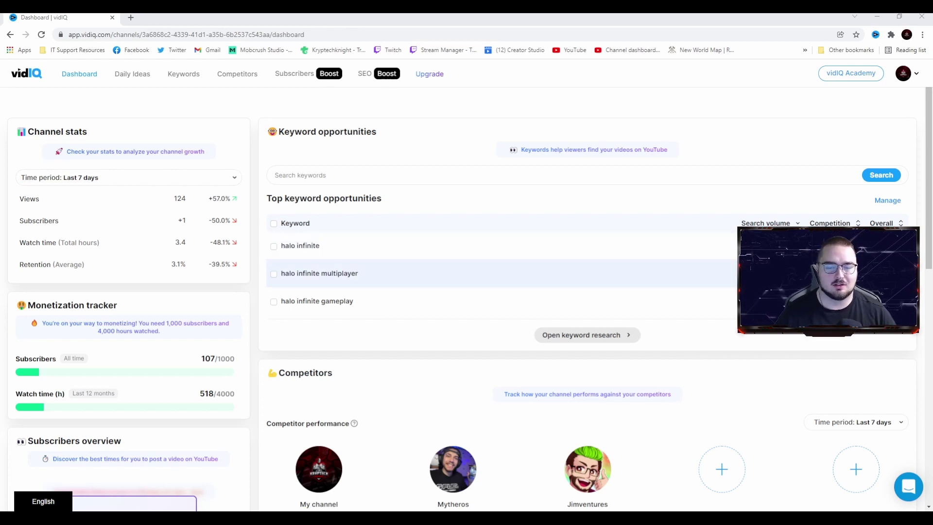
pyautogui.scroll(-1, 486, 272)
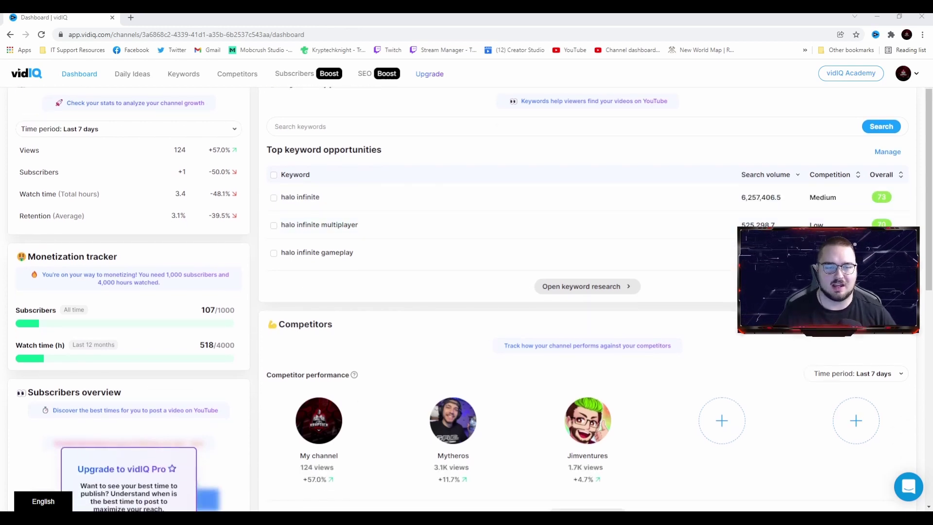
pyautogui.scroll(-2, 466, 292)
pyautogui.scroll(-2, 467, 292)
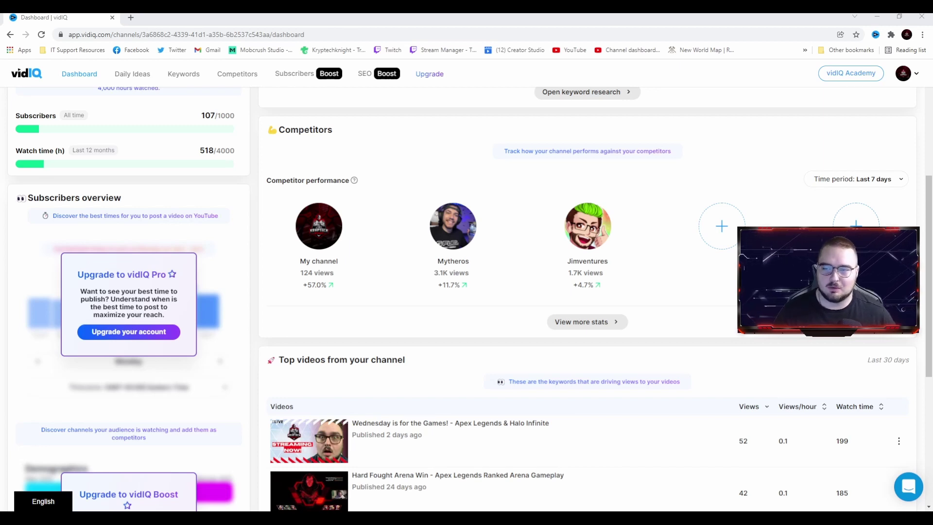
pyautogui.scroll(-2, 467, 299)
pyautogui.scroll(2, 467, 299)
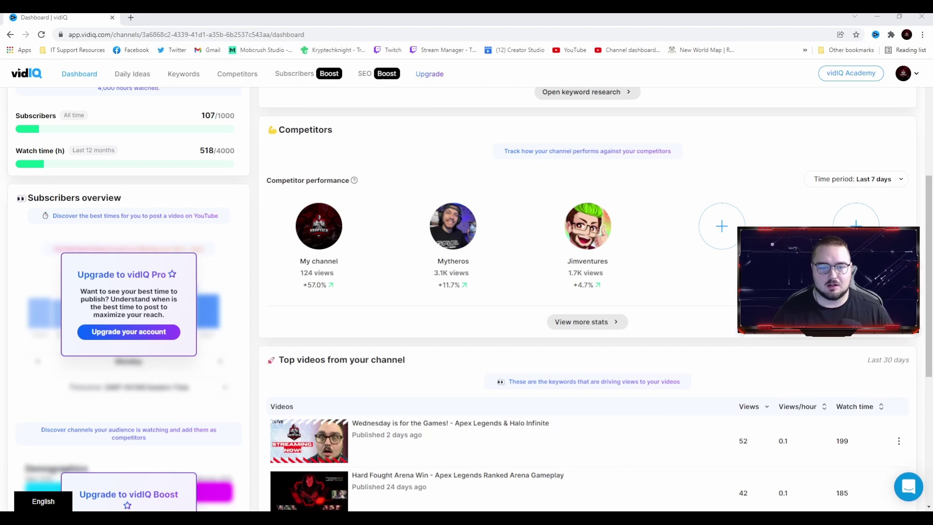
pyautogui.scroll(-2, 467, 292)
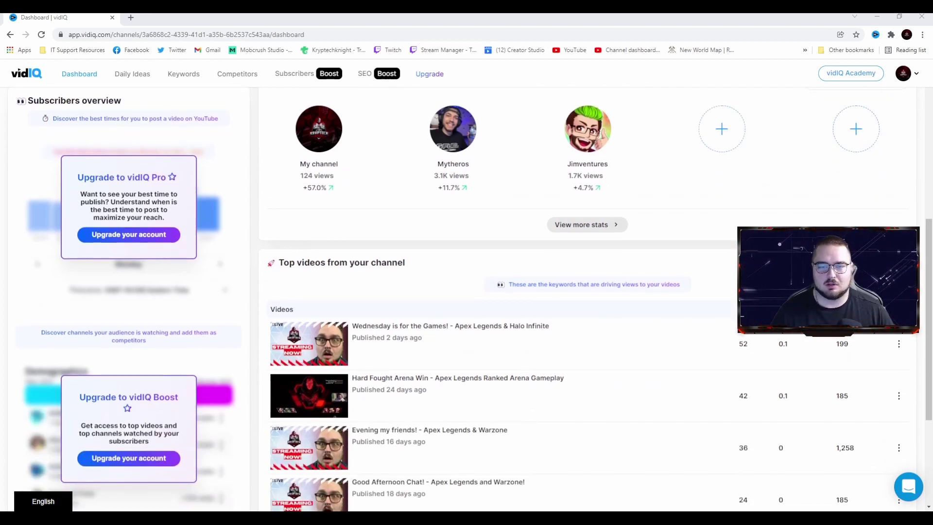
pyautogui.scroll(1, 466, 291)
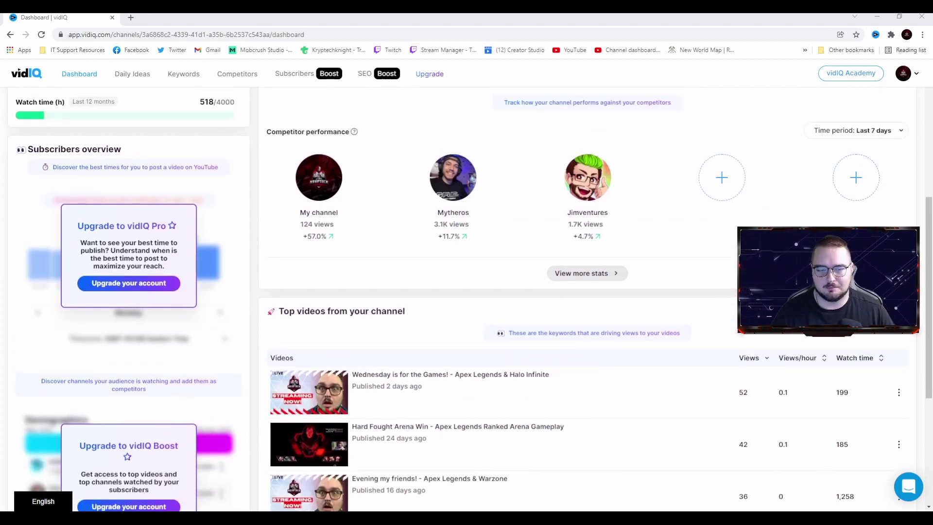
pyautogui.scroll(-4, 467, 291)
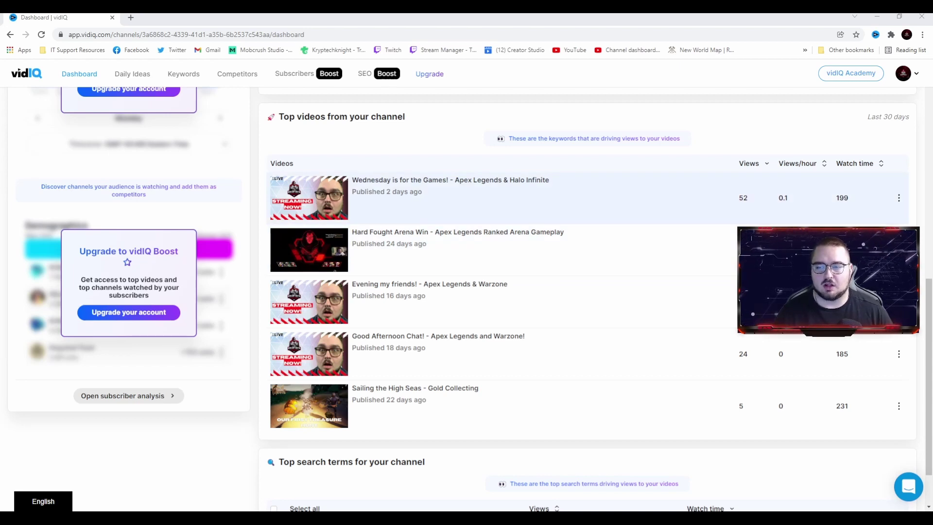
pyautogui.scroll(3, 588, 299)
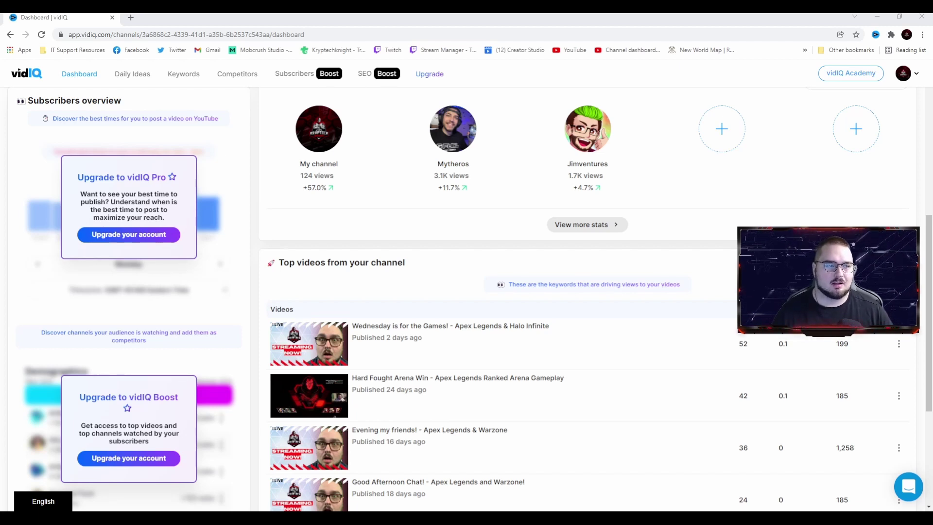
pyautogui.scroll(-4, 466, 299)
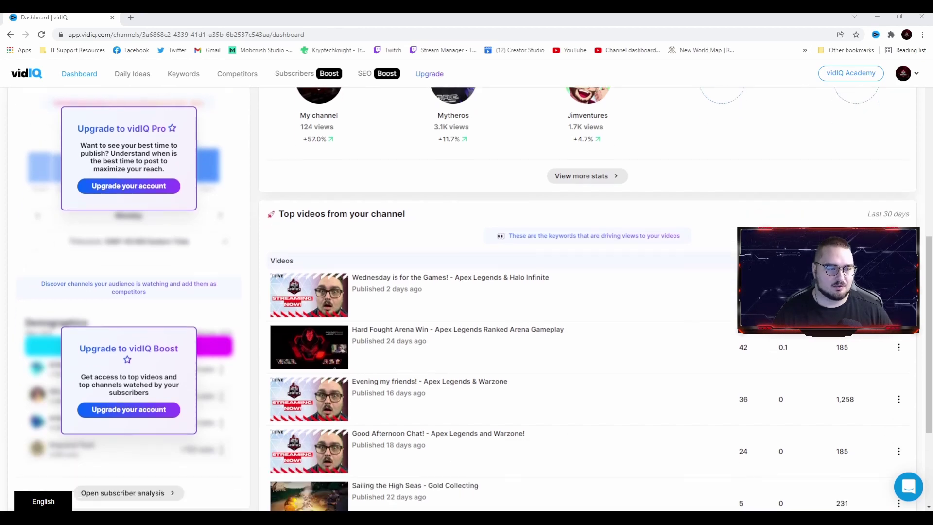
pyautogui.scroll(3, 467, 299)
pyautogui.scroll(3, 467, 299)
pyautogui.scroll(5, 466, 299)
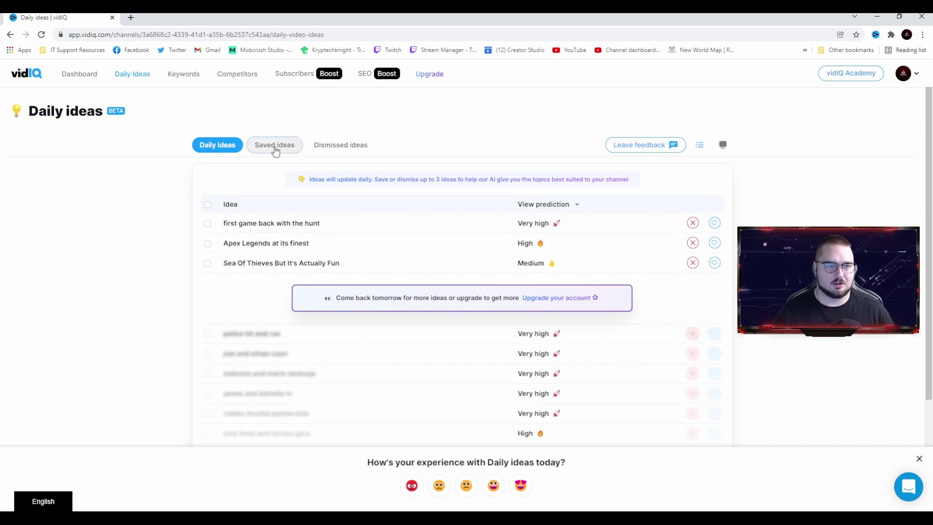
# Step: Check the Saved and Dismissed idea lists, then go to Keywords research
pyautogui.click(273, 148)
pyautogui.scroll(-2, 346, 225)
pyautogui.scroll(2, 348, 230)
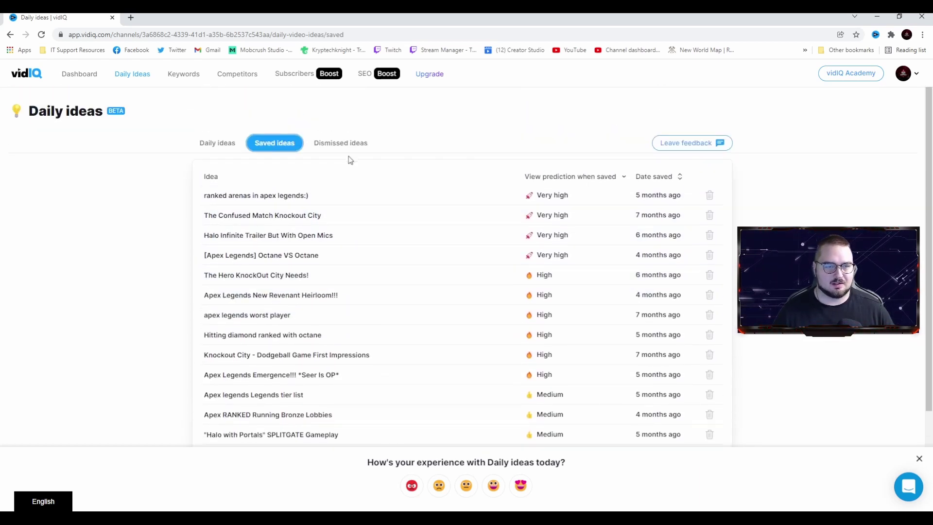
pyautogui.click(330, 144)
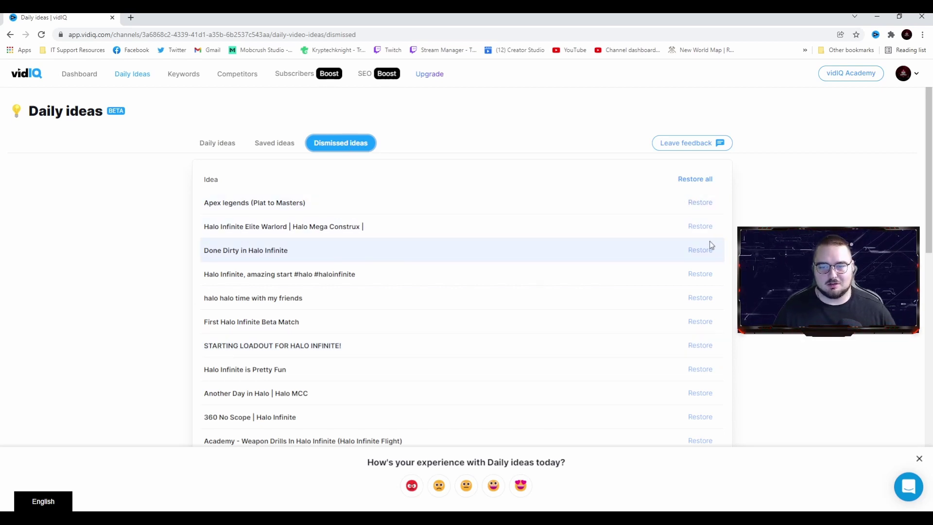
pyautogui.click(186, 80)
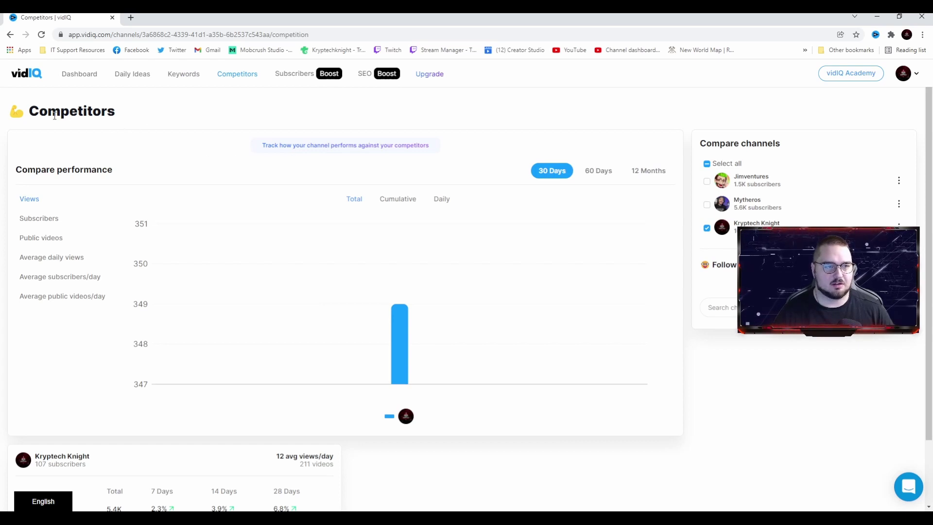
pyautogui.moveTo(336, 284)
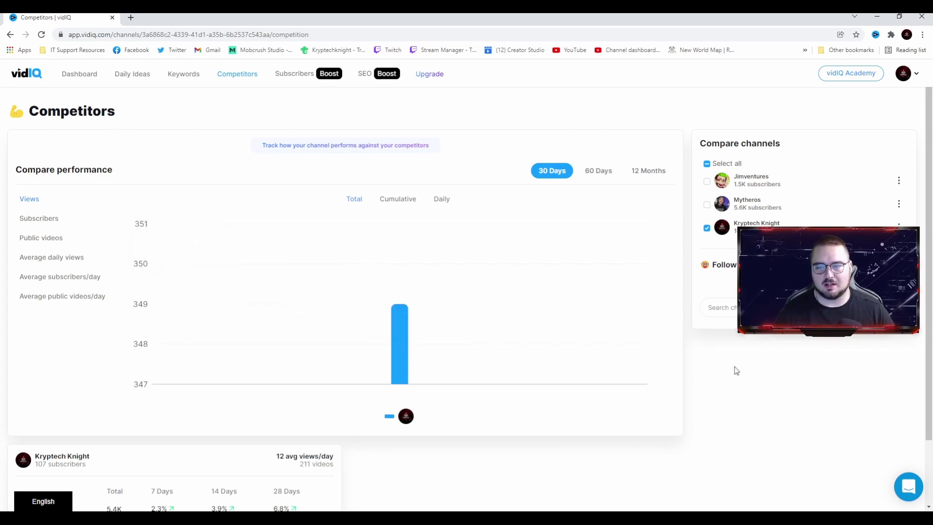
pyautogui.click(707, 205)
pyautogui.click(707, 182)
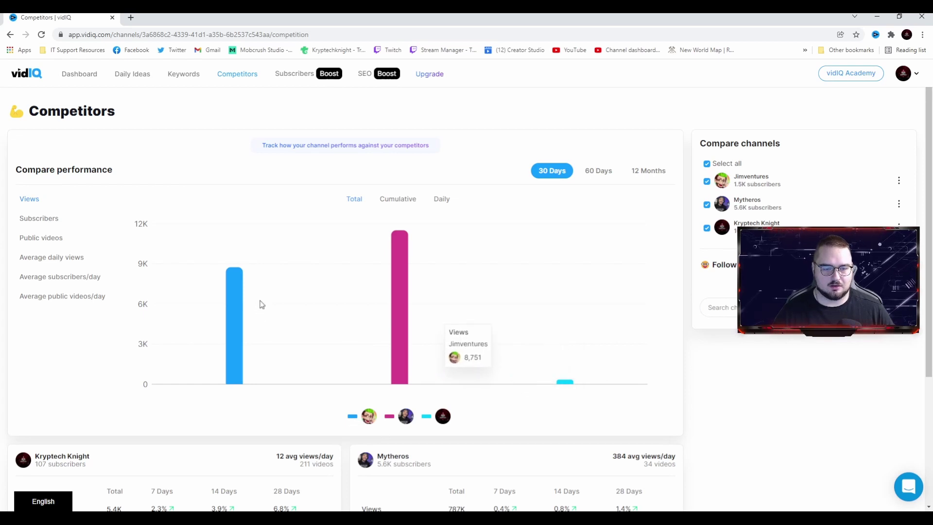
pyautogui.moveTo(426, 338)
pyautogui.moveTo(563, 383)
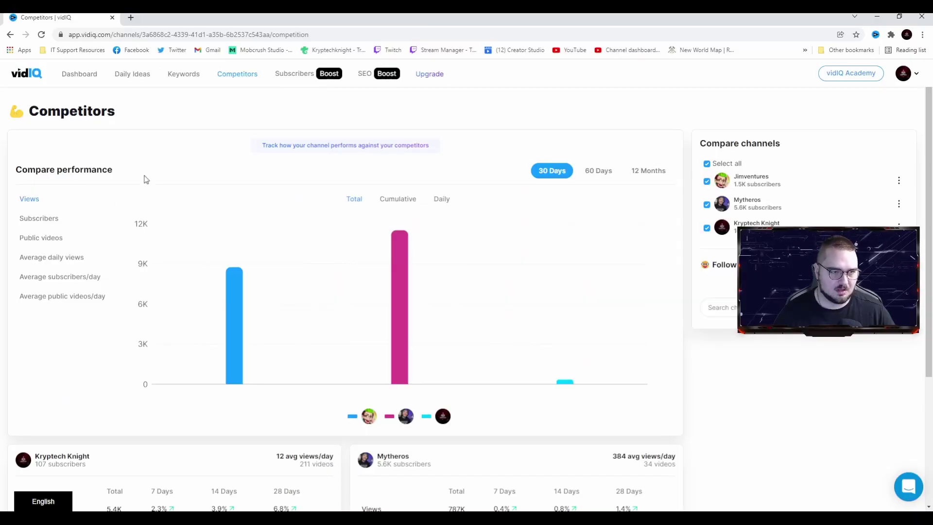
pyautogui.click(57, 220)
pyautogui.click(51, 239)
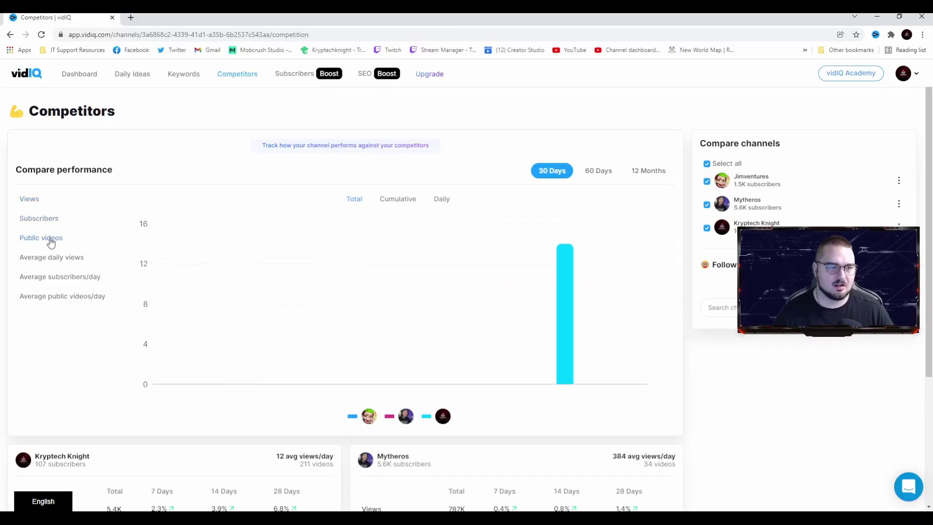
pyautogui.click(54, 257)
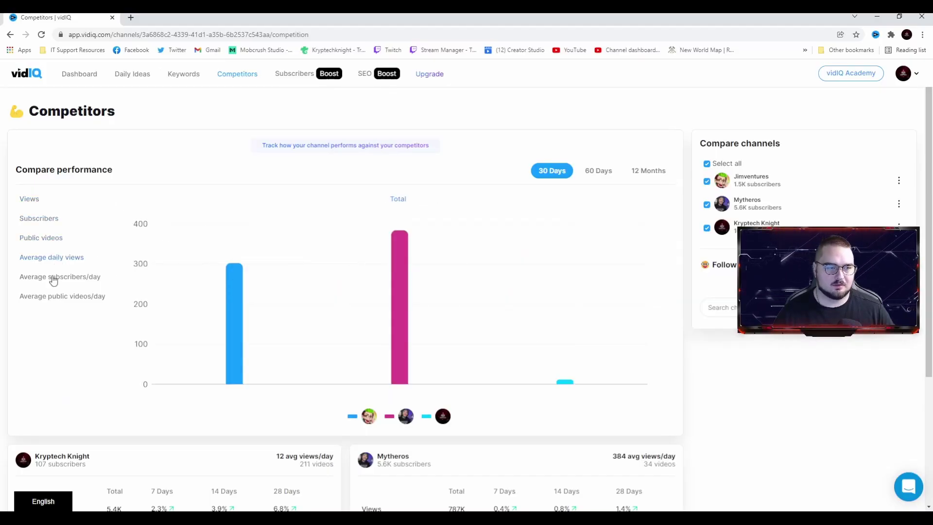
pyautogui.scroll(-4, 107, 285)
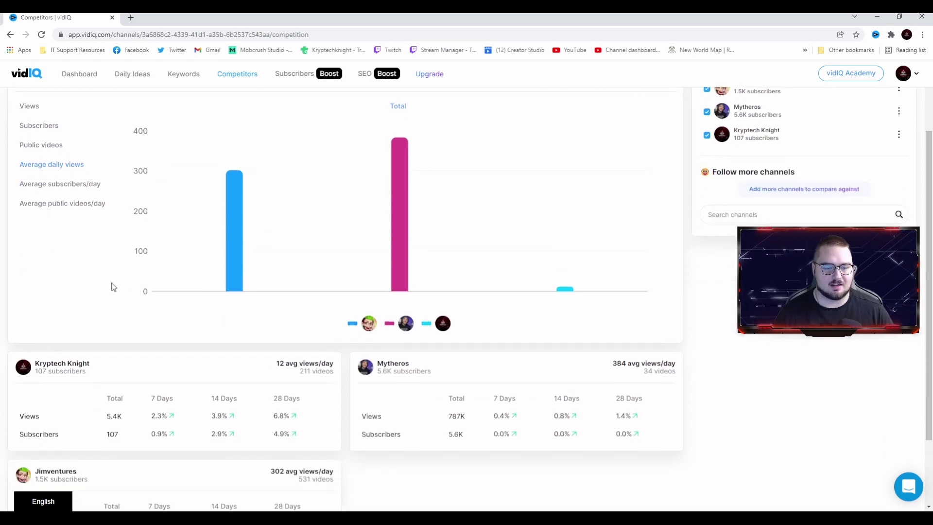
pyautogui.scroll(-2, 112, 333)
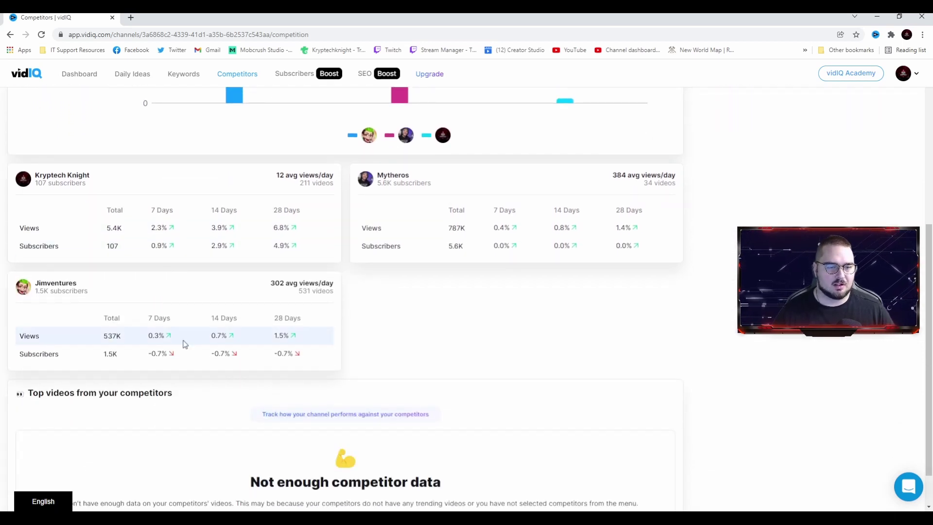
pyautogui.scroll(1, 516, 347)
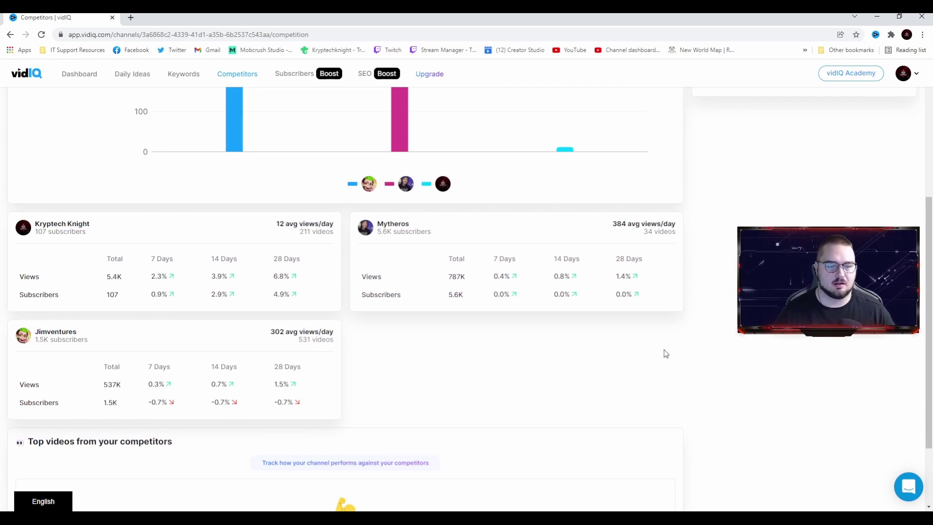
pyautogui.scroll(3, 725, 379)
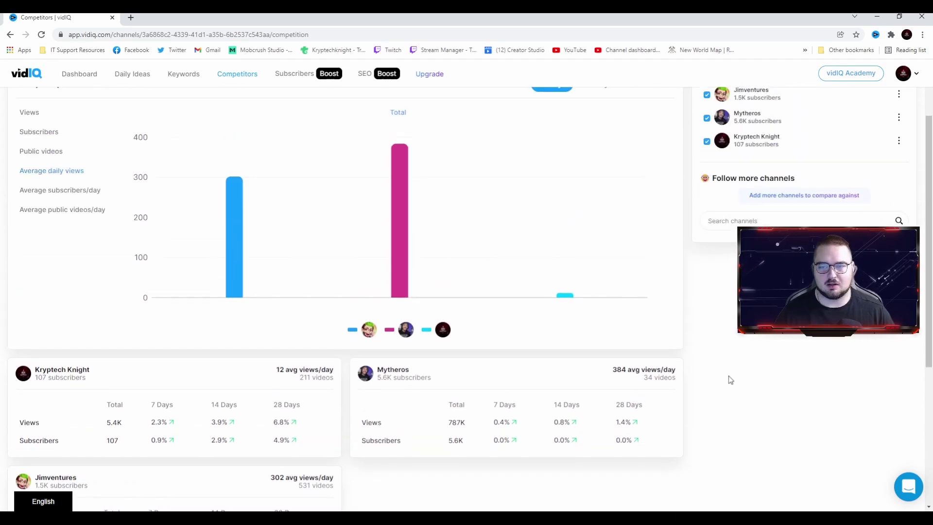
pyautogui.scroll(2, 731, 380)
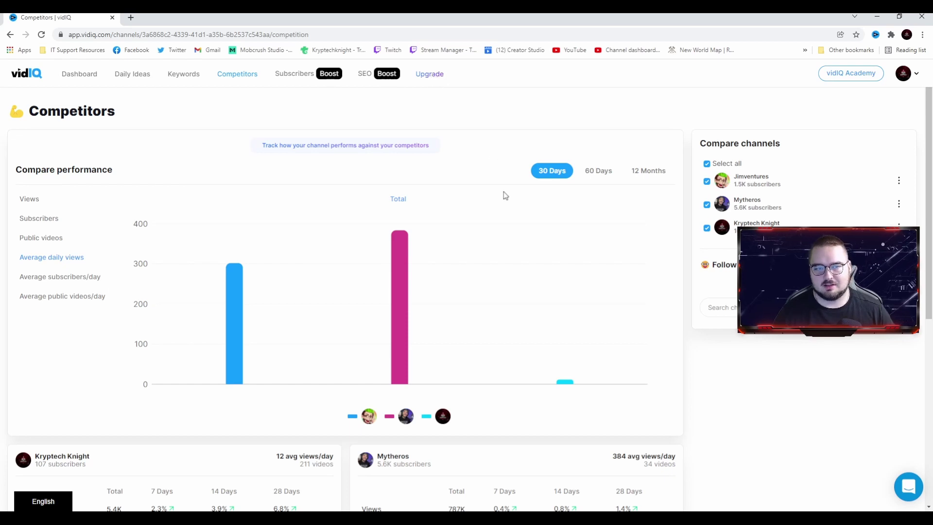
pyautogui.scroll(-3, 502, 194)
pyautogui.scroll(-4, 502, 195)
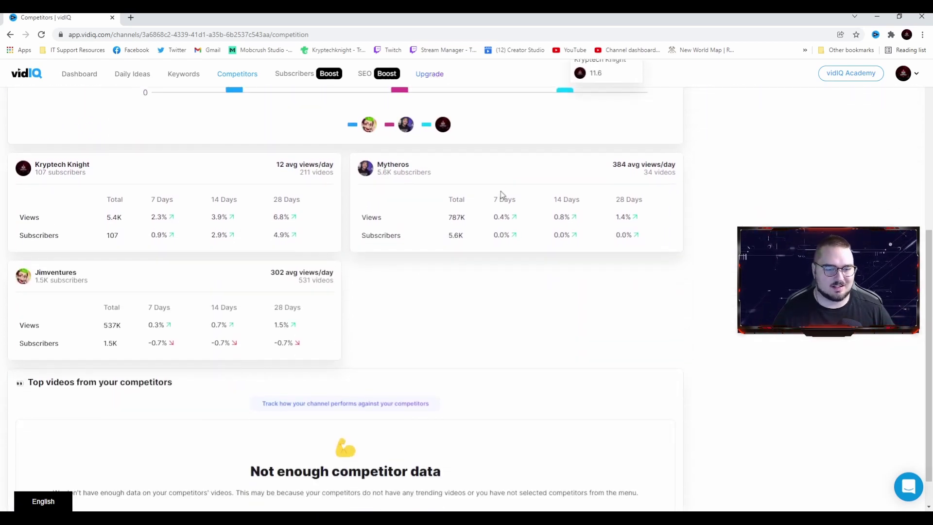
pyautogui.scroll(7, 502, 195)
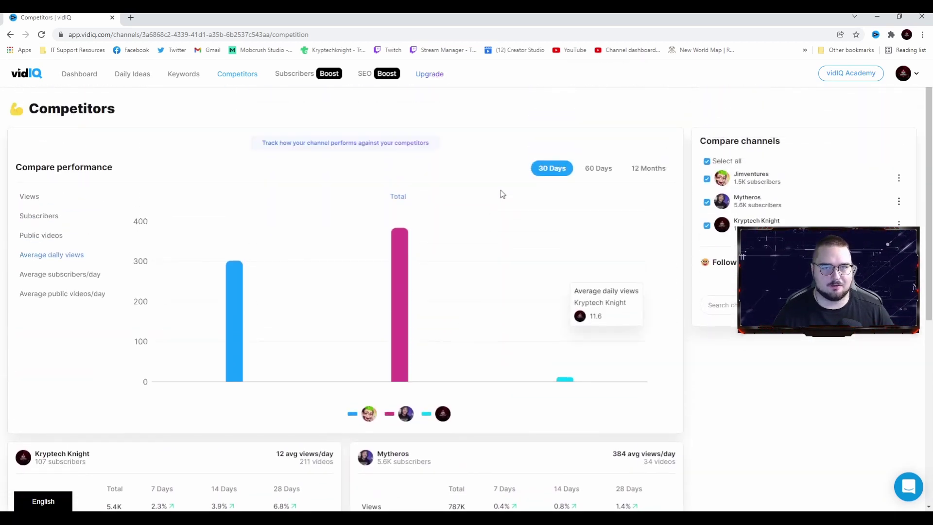
# Step: Show Plans & Pricing with Pro at $10, Boost at $49 and Boost+ at $499 monthly
pyautogui.click(429, 77)
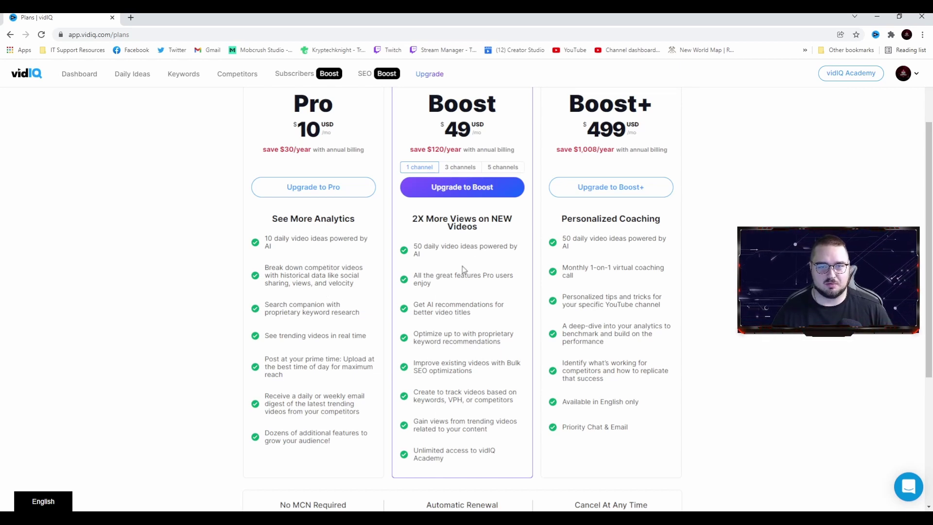
pyautogui.scroll(2, 491, 251)
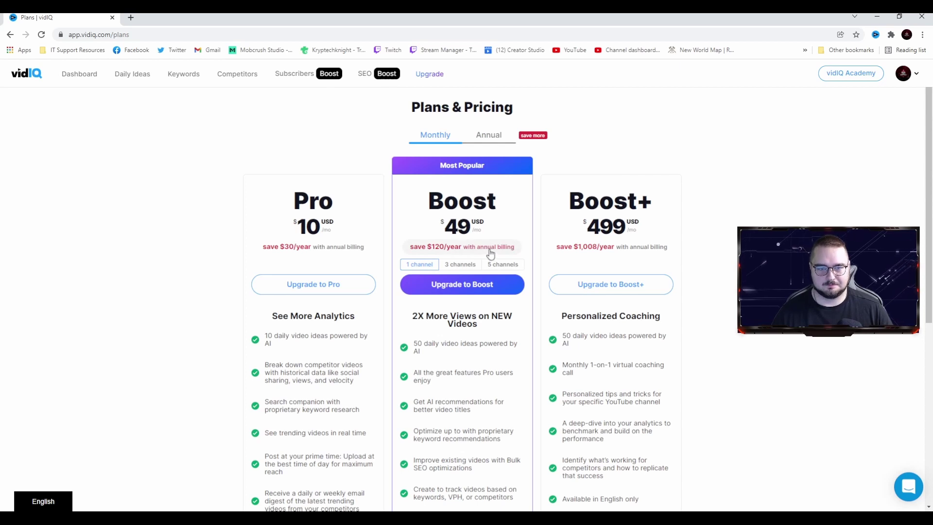
pyautogui.moveTo(326, 258); pyautogui.dragTo(310, 248)
pyautogui.click(351, 296)
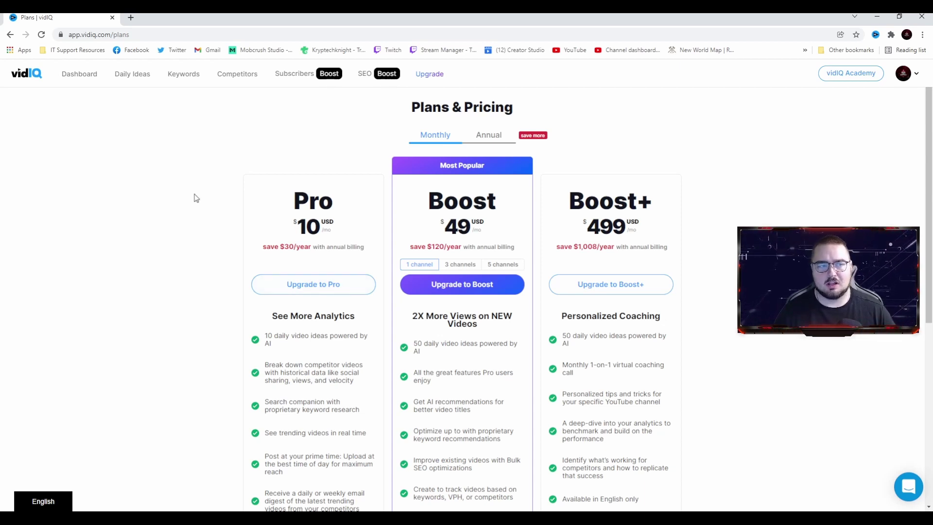
# Step: Return to the vidIQ Dashboard with channel stats, keyword opportunities and tracked competitors
pyautogui.click(78, 75)
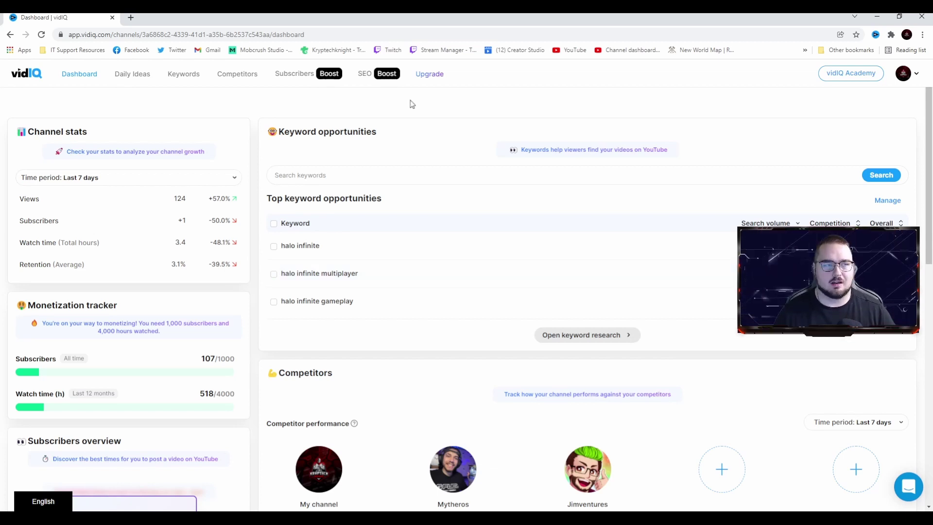
# Step: Enter vidIQ Academy with the current account and scroll the member courses
pyautogui.click(840, 77)
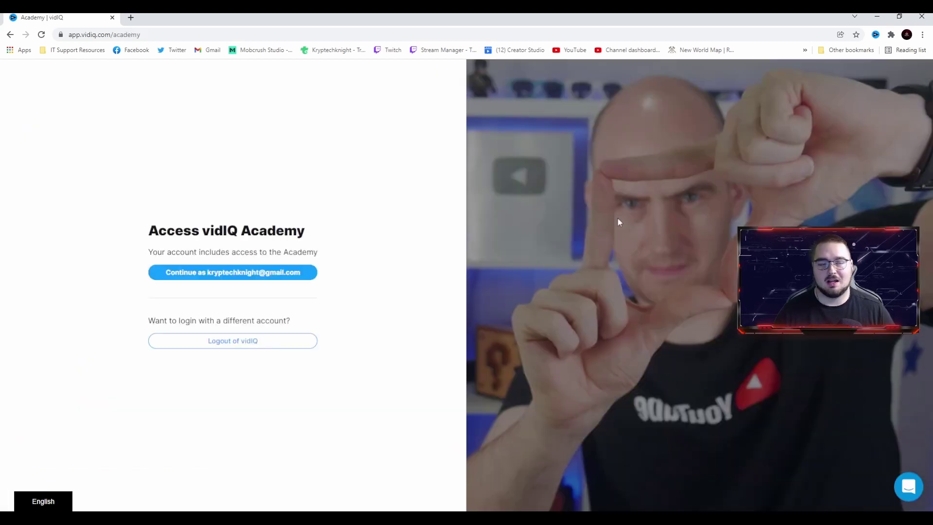
pyautogui.click(265, 271)
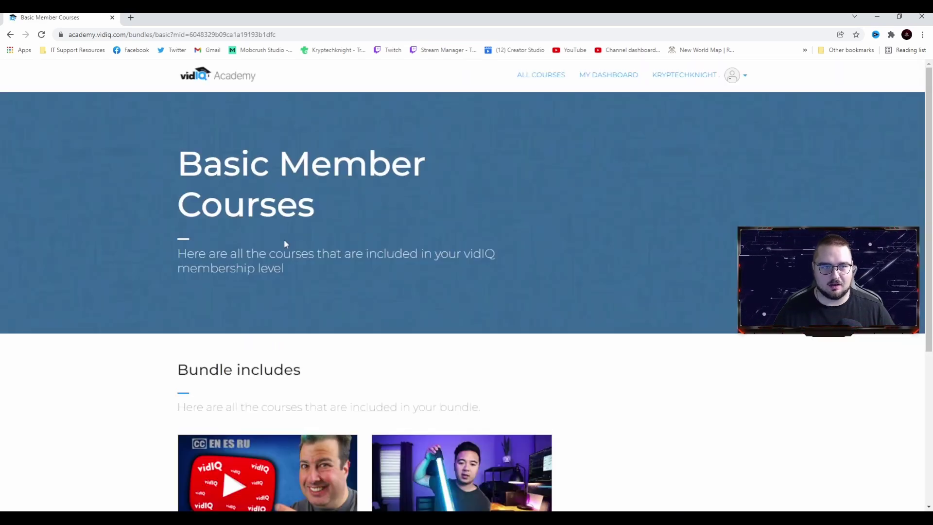
pyautogui.scroll(-5, 297, 311)
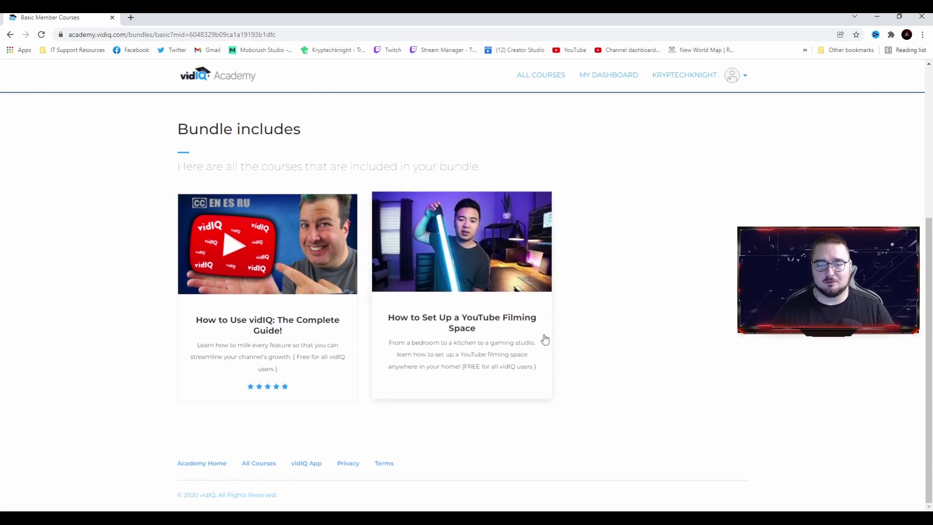
pyautogui.scroll(2, 671, 327)
pyautogui.click(542, 77)
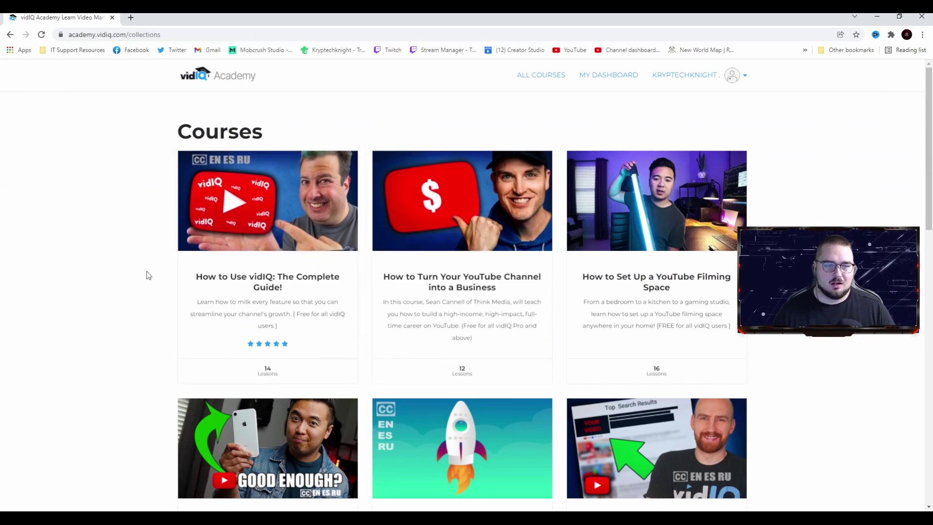
pyautogui.scroll(-2, 98, 275)
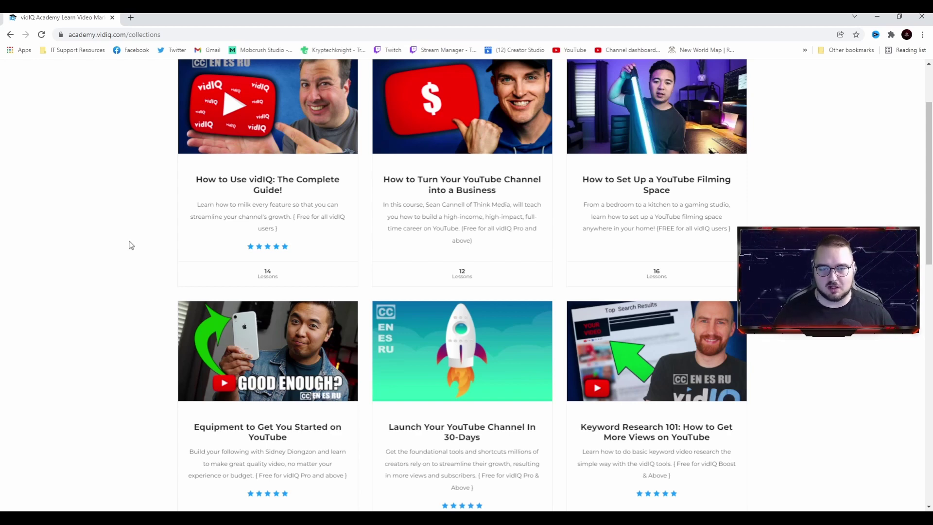
pyautogui.click(628, 50)
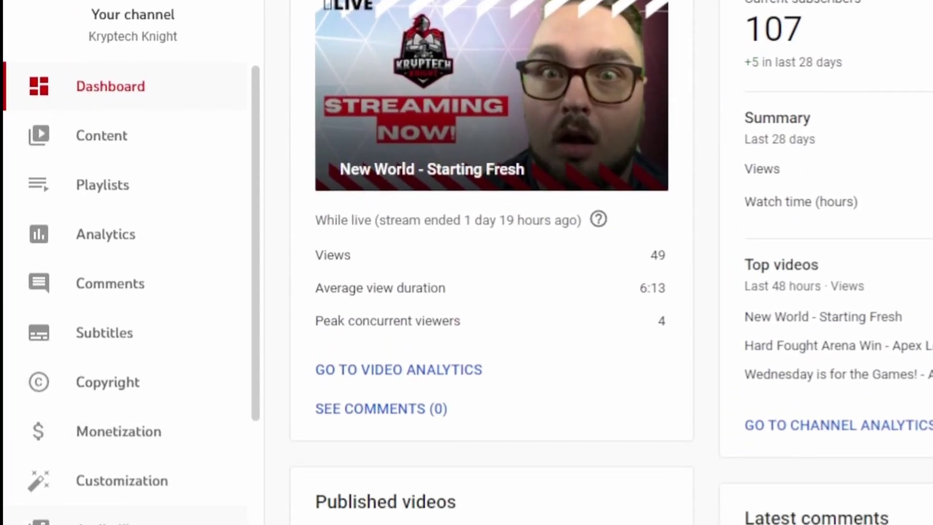
pyautogui.scroll(-6, 121, 341)
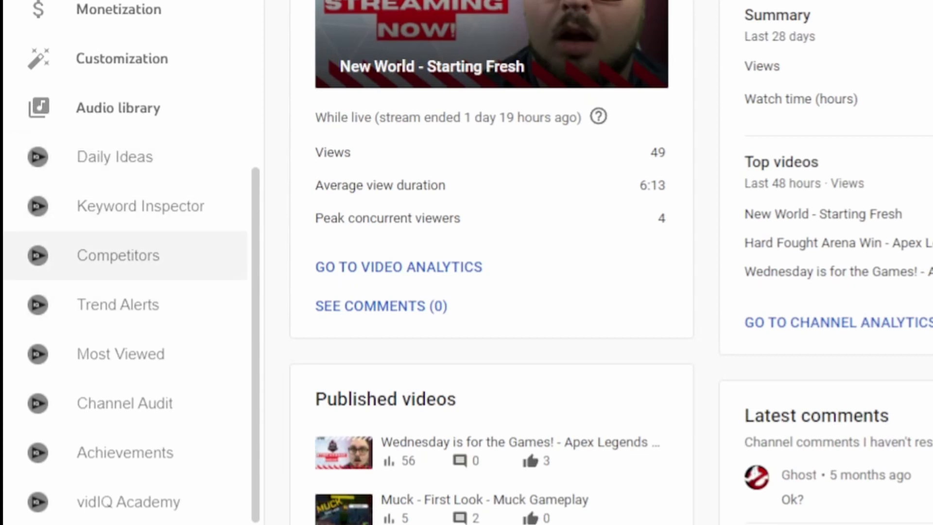
pyautogui.click(118, 304)
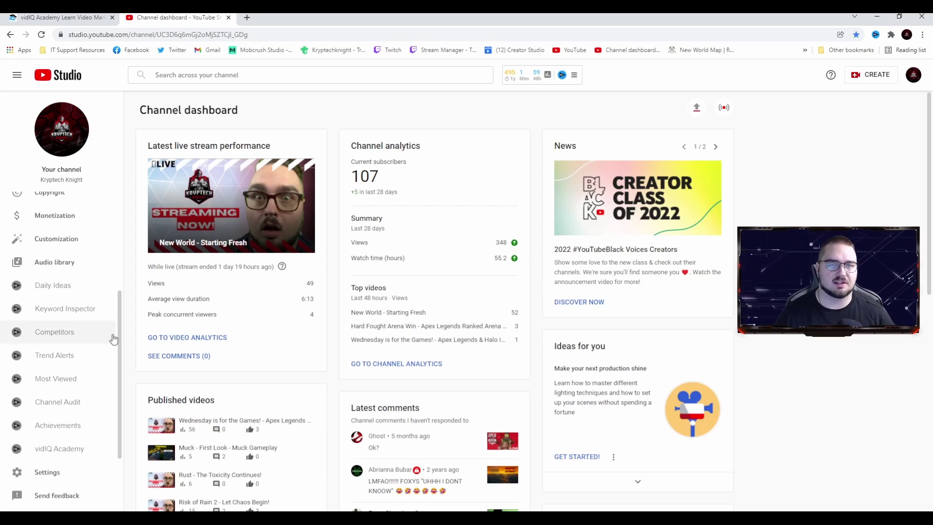
# Step: Show vidIQ's Most Viewed list of past-7-day trending videos ranked by views per hour
pyautogui.click(70, 380)
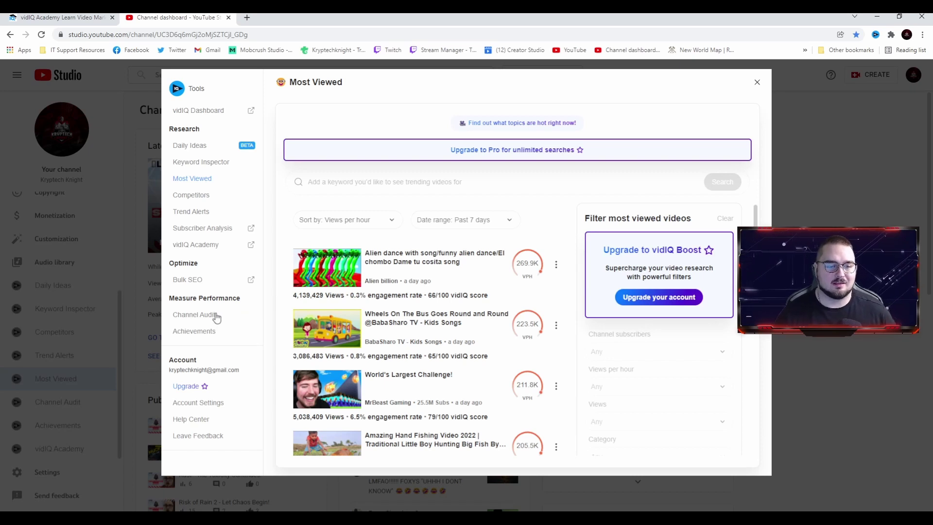
# Step: Review vidIQ's Channel Audit: +361% views, +700% subscribers, +439% minutes watched month-over-month
pyautogui.click(216, 317)
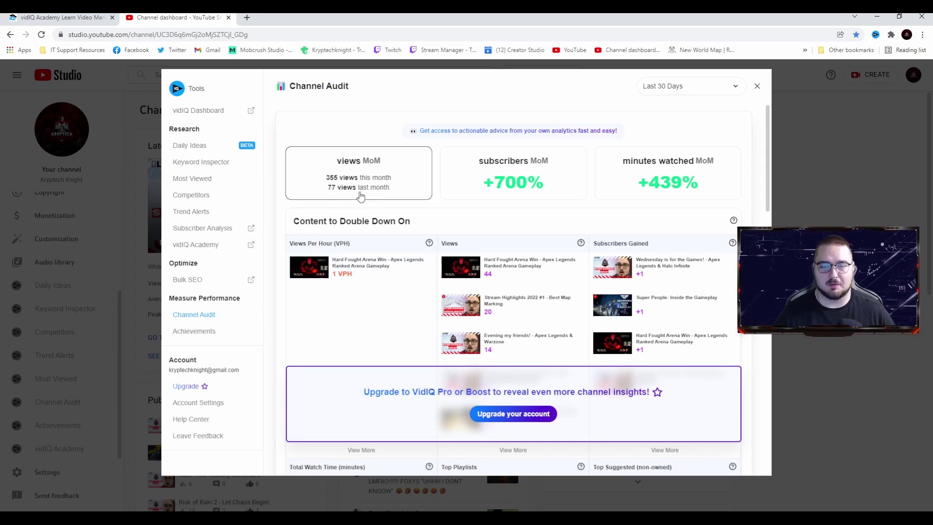
pyautogui.moveTo(500, 191)
pyautogui.moveTo(716, 193)
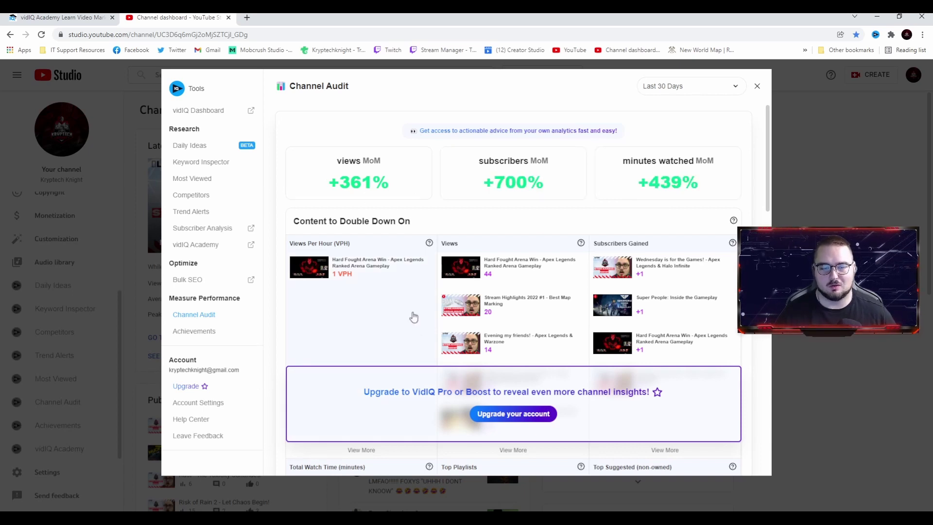
pyautogui.scroll(-5, 414, 317)
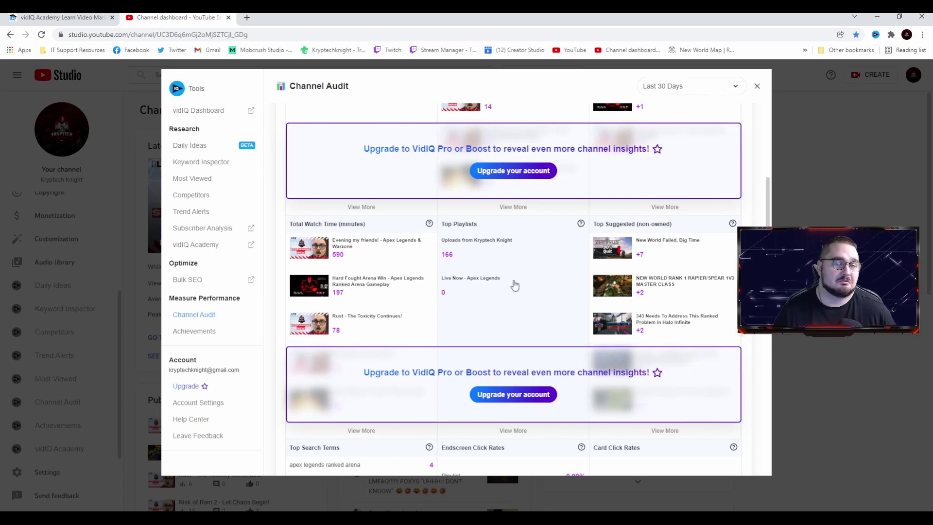
pyautogui.scroll(5, 560, 308)
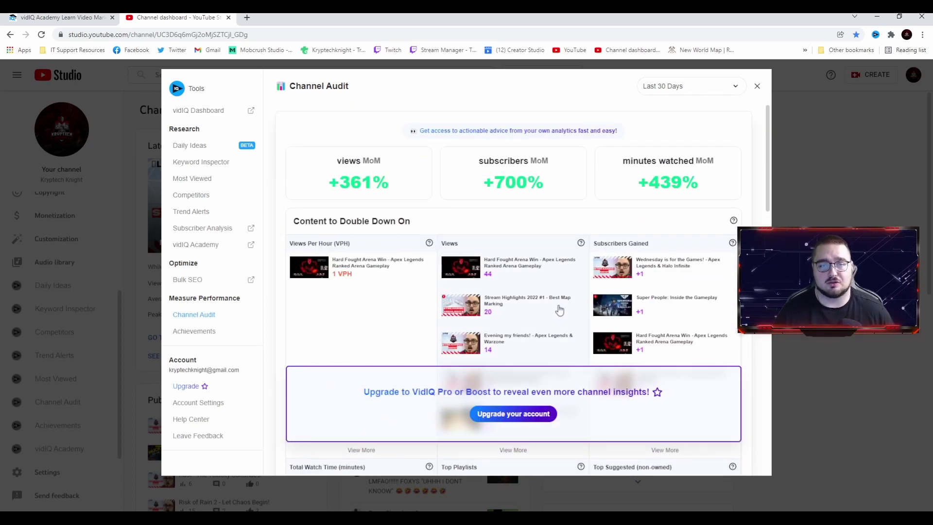
# Step: Look through the vidIQ Achievements milestones, then close the tools panel with Esc
pyautogui.click(207, 331)
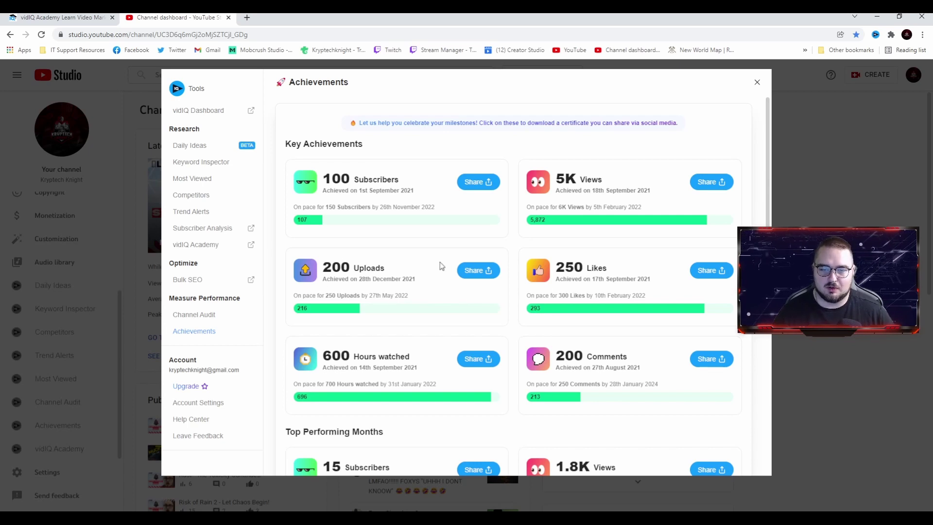
pyautogui.scroll(-2, 625, 256)
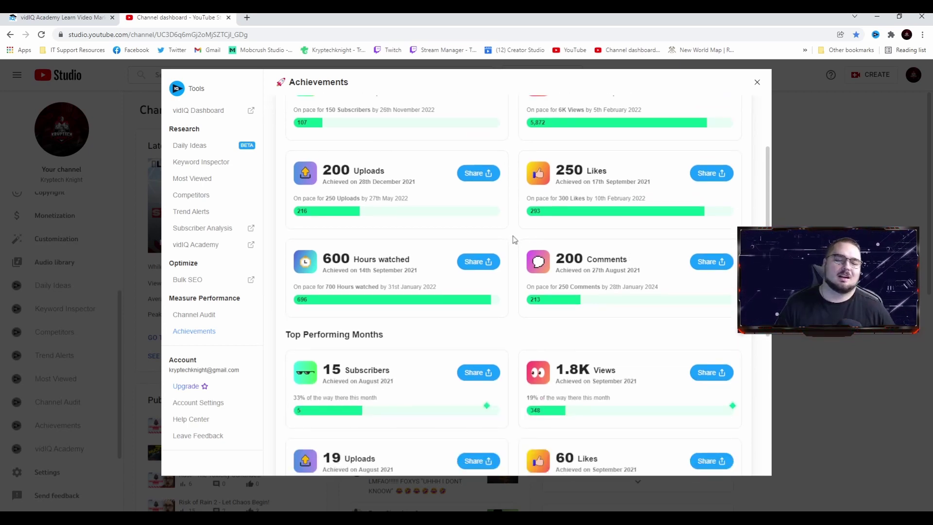
pyautogui.press('Escape')
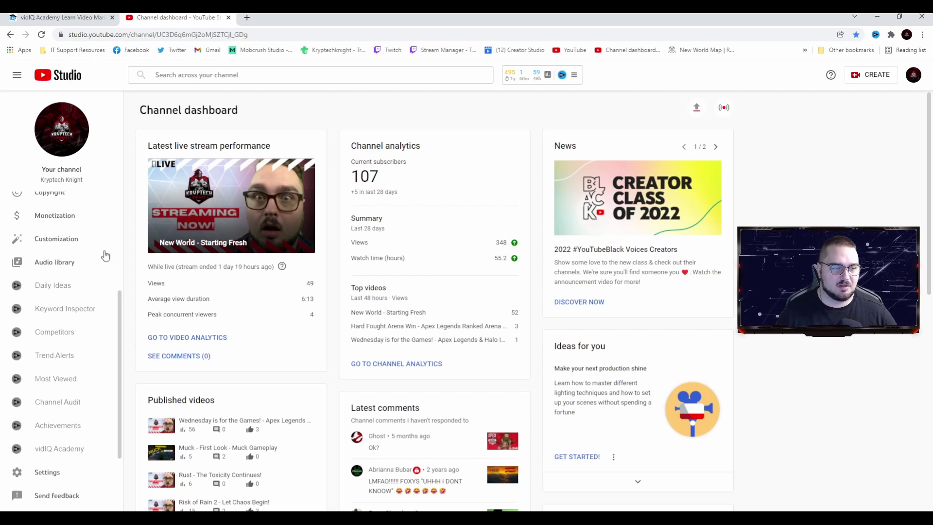
pyautogui.scroll(3, 78, 245)
# Step: Bring up the 'Stream Highlights 2022 #1' video details, showing its vidIQ SEO score of 19.5/100
pyautogui.click(58, 228)
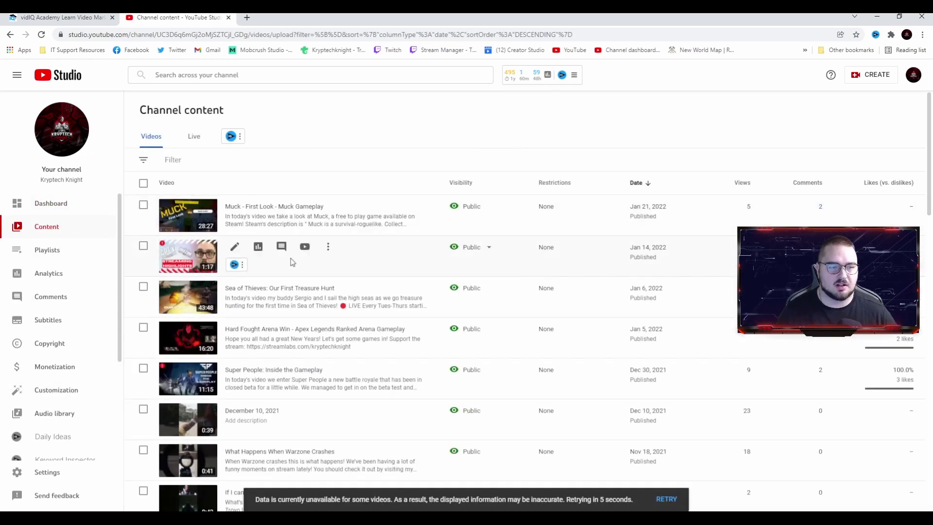
pyautogui.click(236, 249)
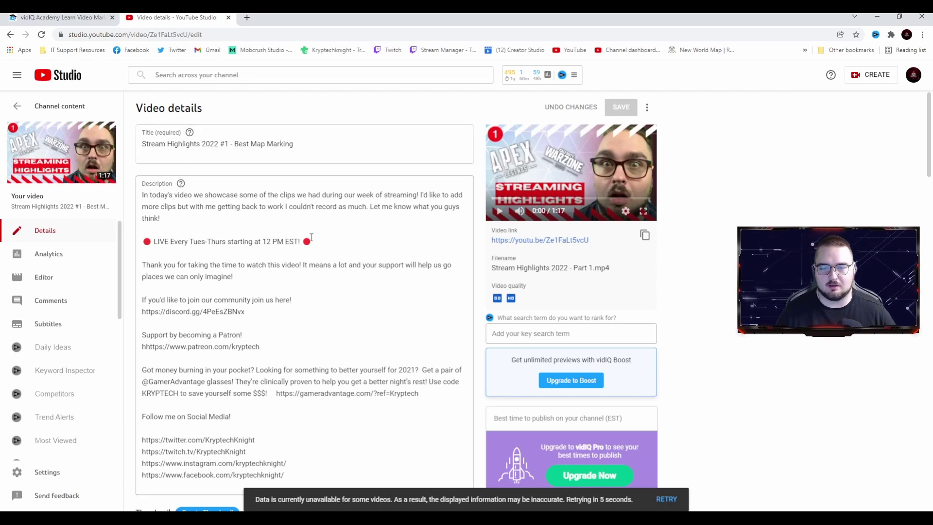
pyautogui.scroll(-1, 305, 237)
pyautogui.scroll(-2, 311, 243)
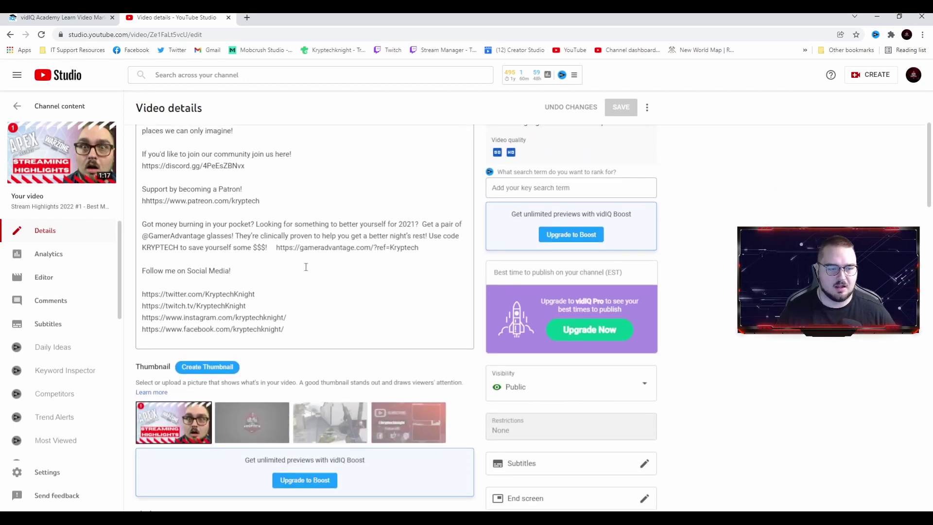
pyautogui.scroll(-3, 306, 269)
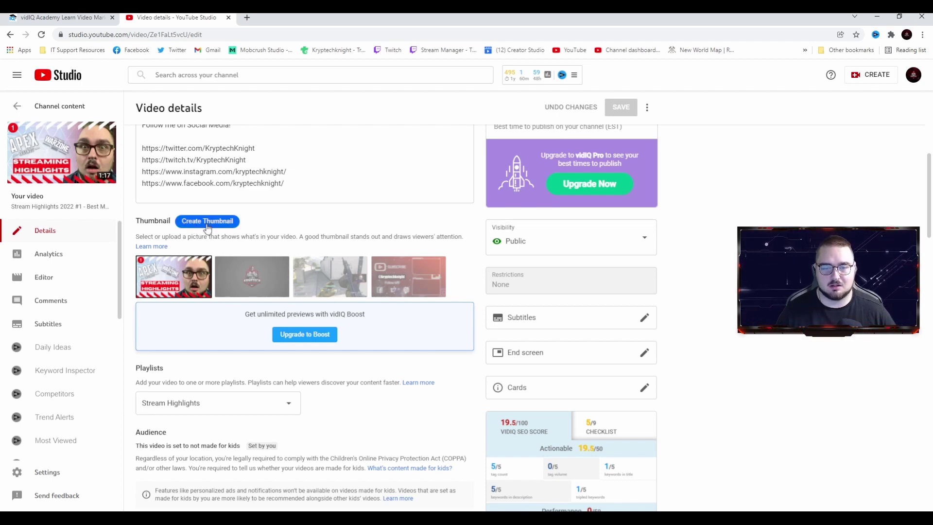
pyautogui.scroll(-3, 411, 337)
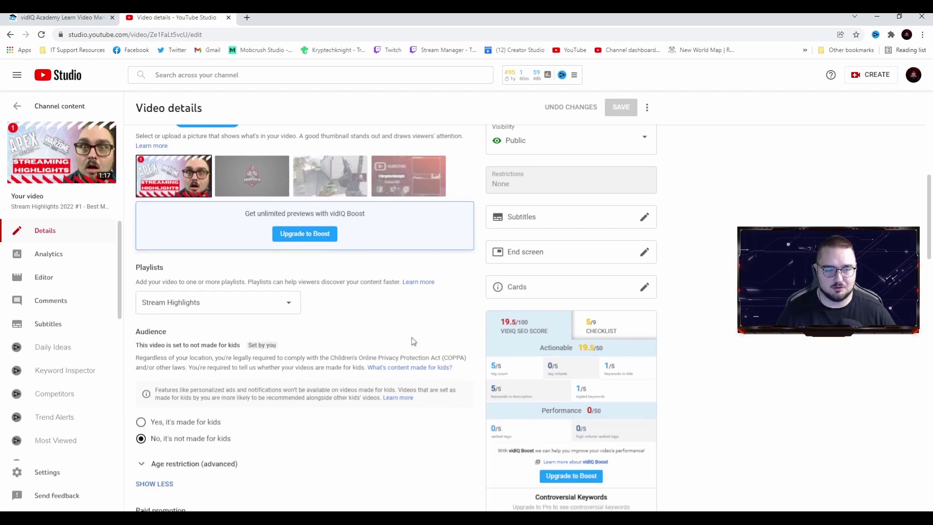
pyautogui.scroll(-2, 408, 334)
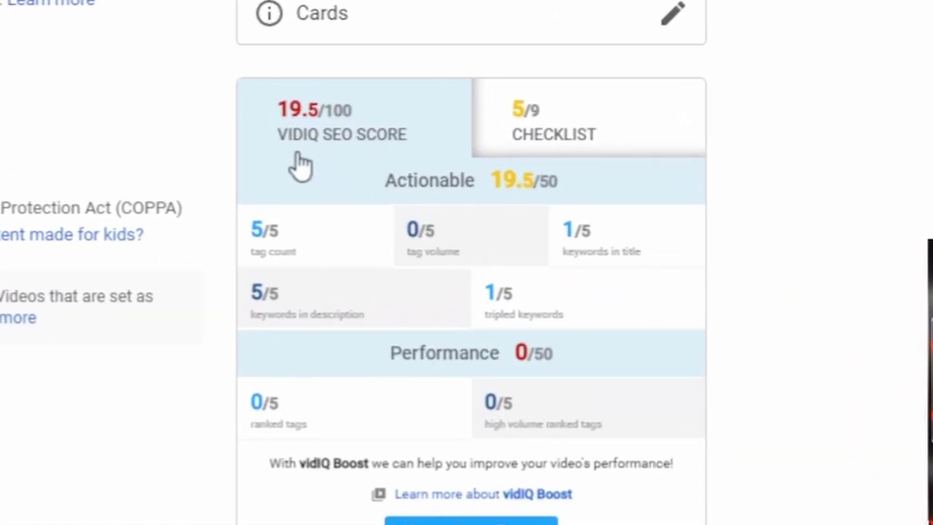
pyautogui.moveTo(372, 217)
pyautogui.click(559, 139)
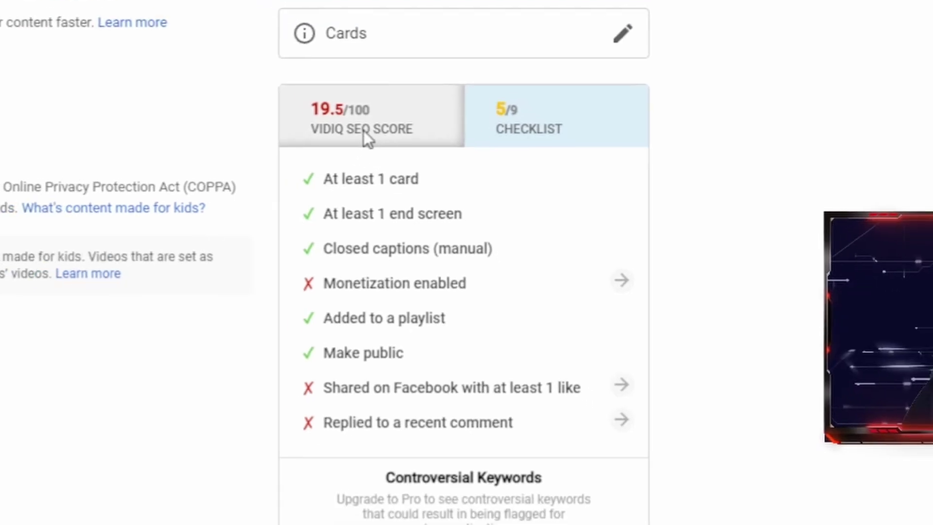
pyautogui.click(413, 151)
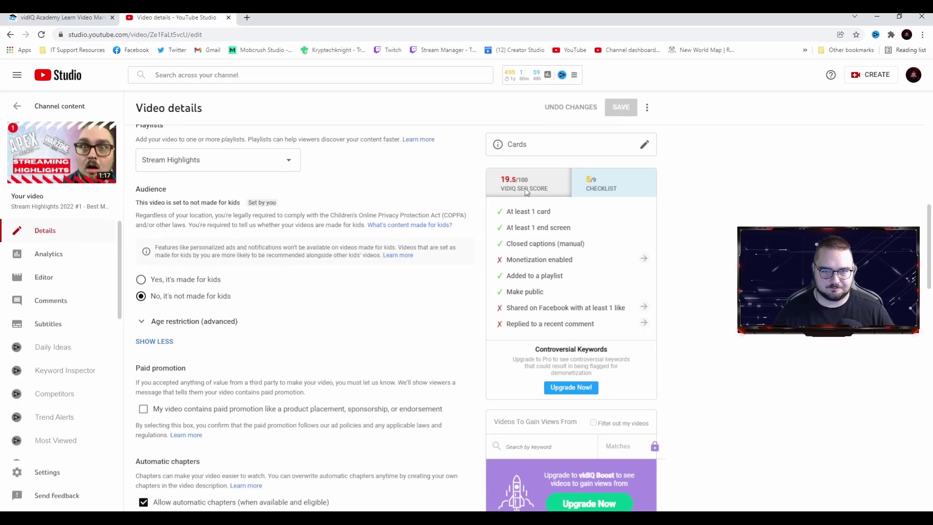
# Step: Look through the Apex tag template's tags, such as Apex Legends, Octane and Seer
pyautogui.scroll(-3, 291, 316)
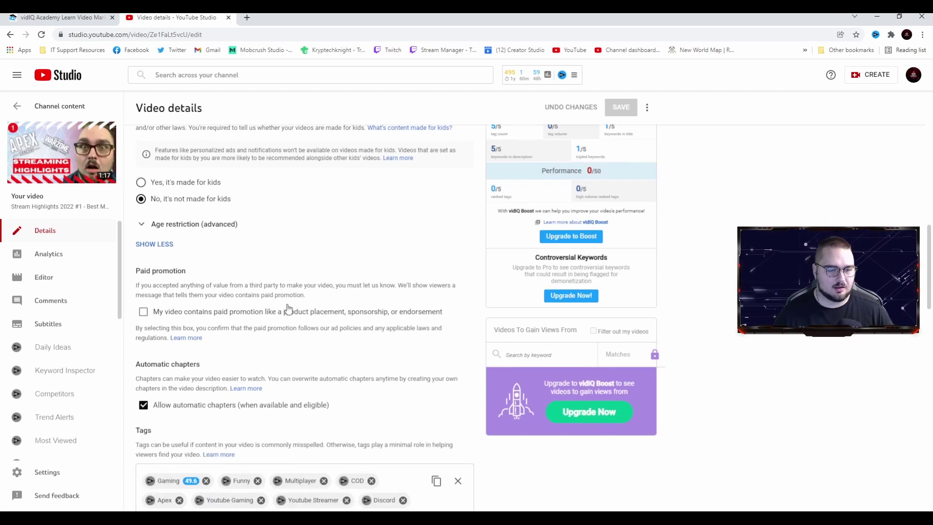
pyautogui.scroll(-5, 307, 312)
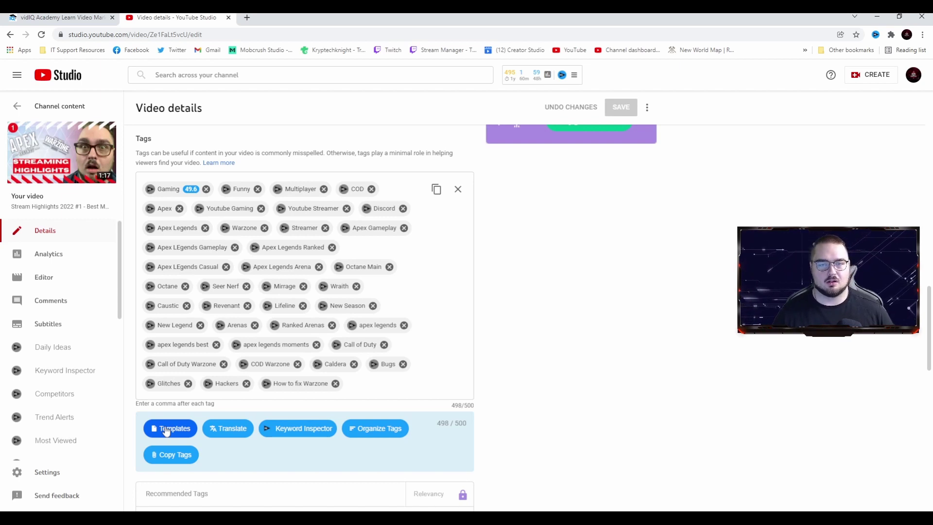
pyautogui.click(168, 429)
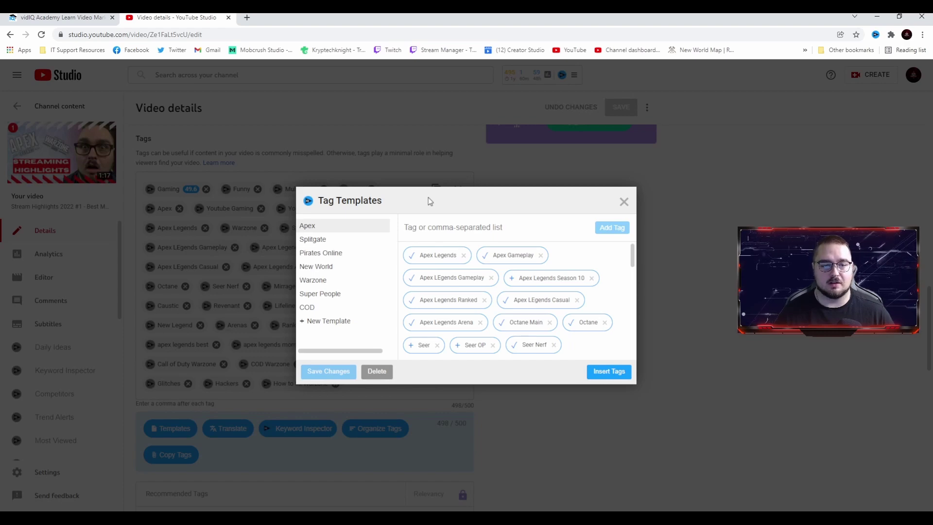
pyautogui.click(531, 170)
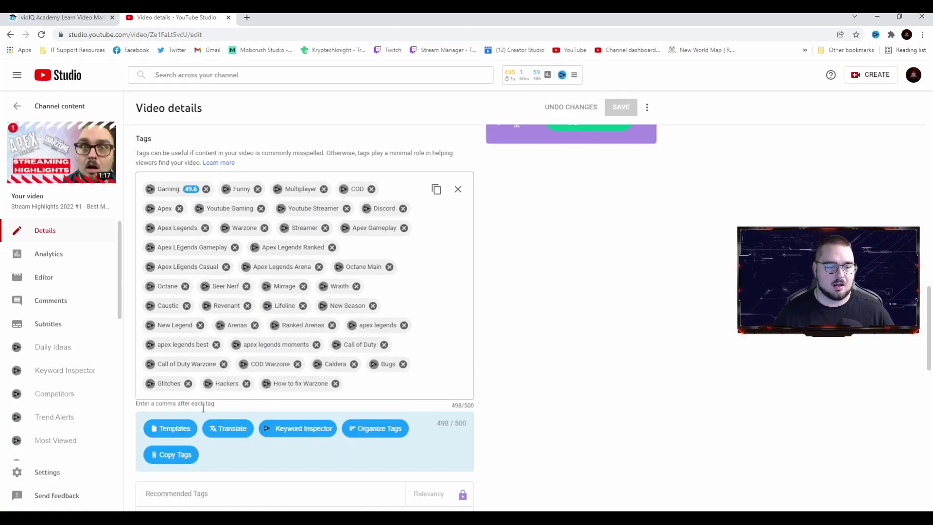
pyautogui.click(170, 428)
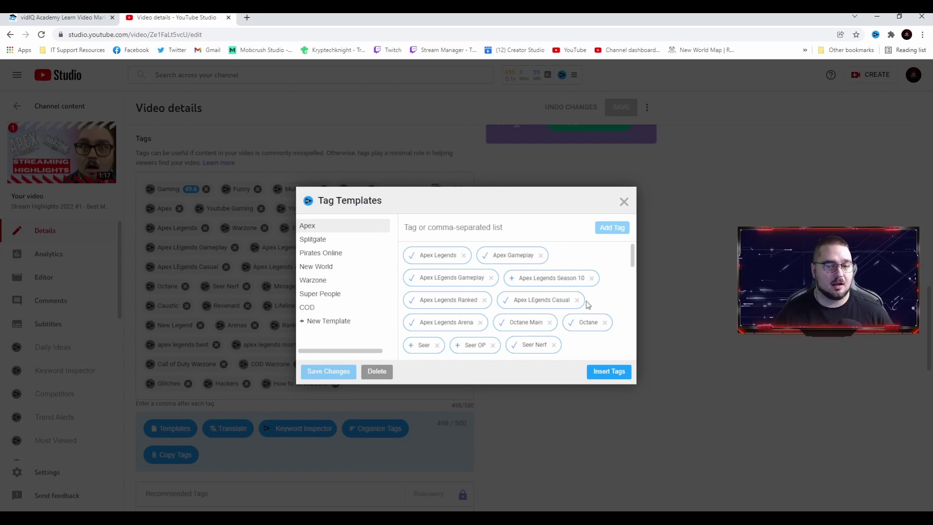
pyautogui.scroll(-5, 566, 307)
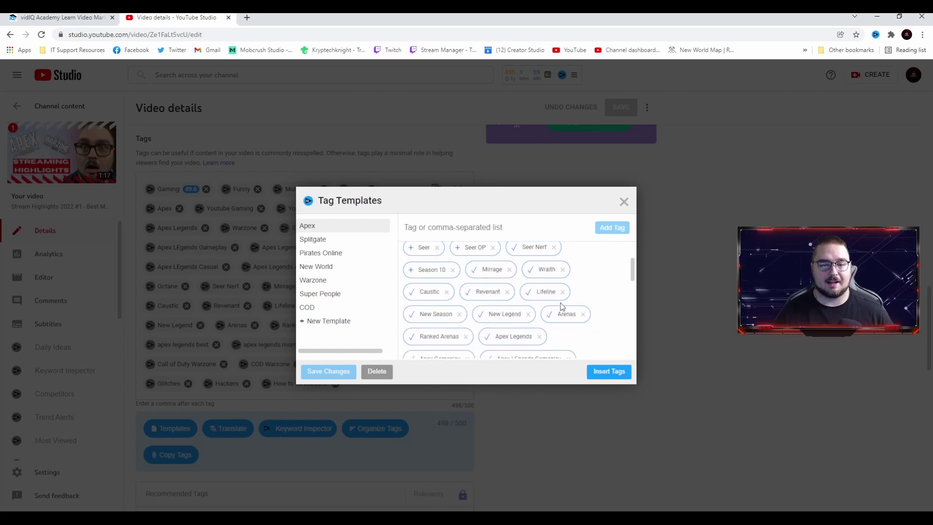
pyautogui.scroll(-4, 564, 301)
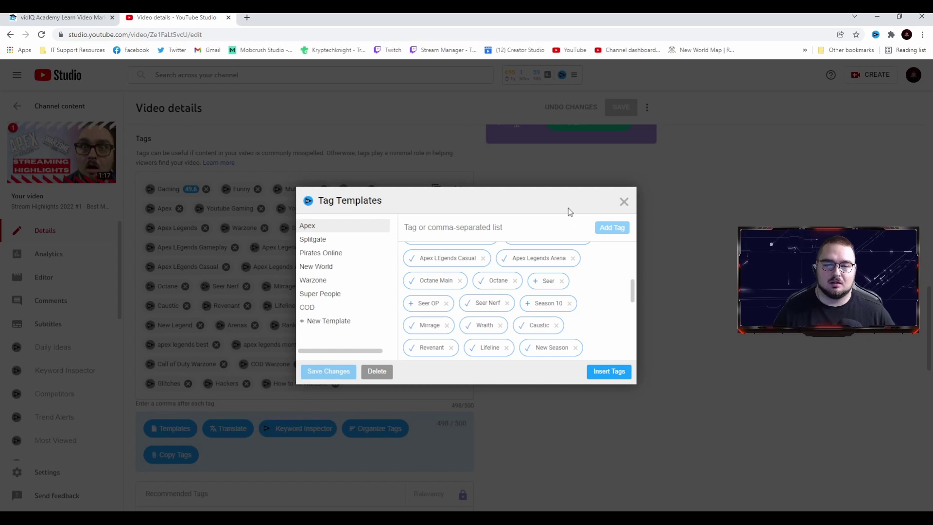
# Step: Dismiss Tag Templates and review the video's 498/500 tags, from Gaming to How to fix Warzone
pyautogui.click(624, 202)
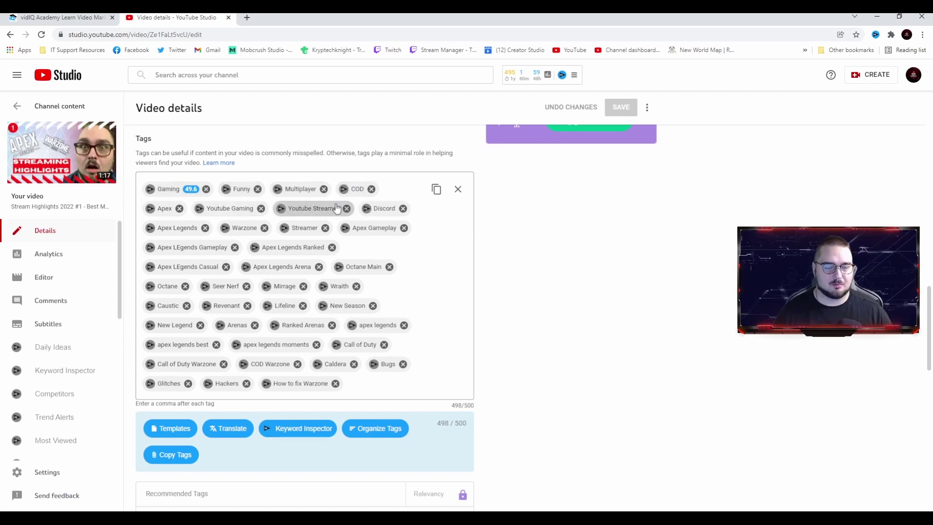
pyautogui.scroll(-1, 221, 209)
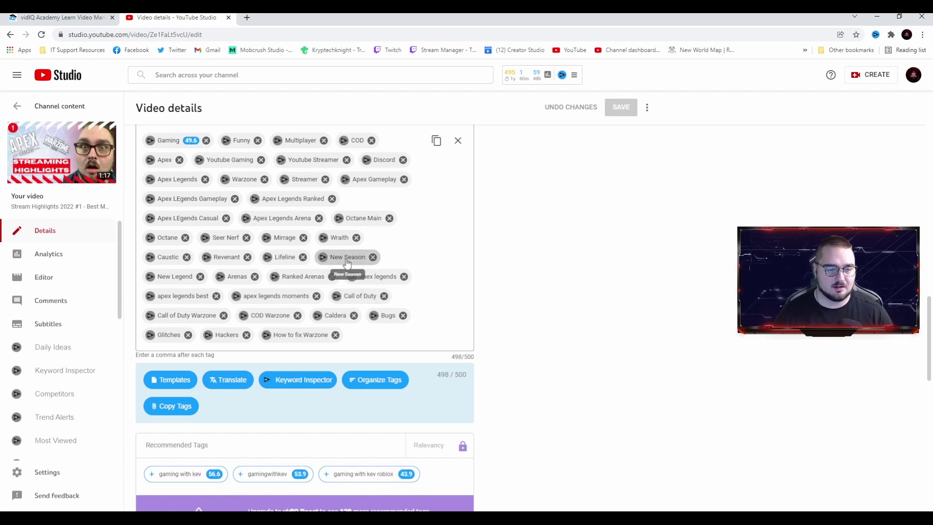
pyautogui.scroll(-2, 361, 265)
pyautogui.scroll(4, 491, 267)
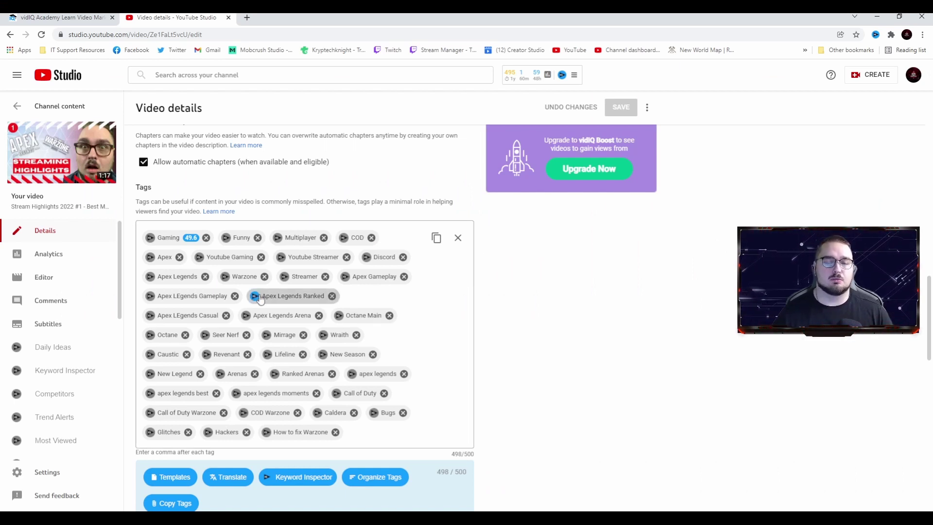
# Step: Add then remove the 'gaming with kev roblox' tag (43.9), keeping tags at 498/500, and refresh recommendations
pyautogui.scroll(-7, 476, 354)
pyautogui.scroll(1, 477, 357)
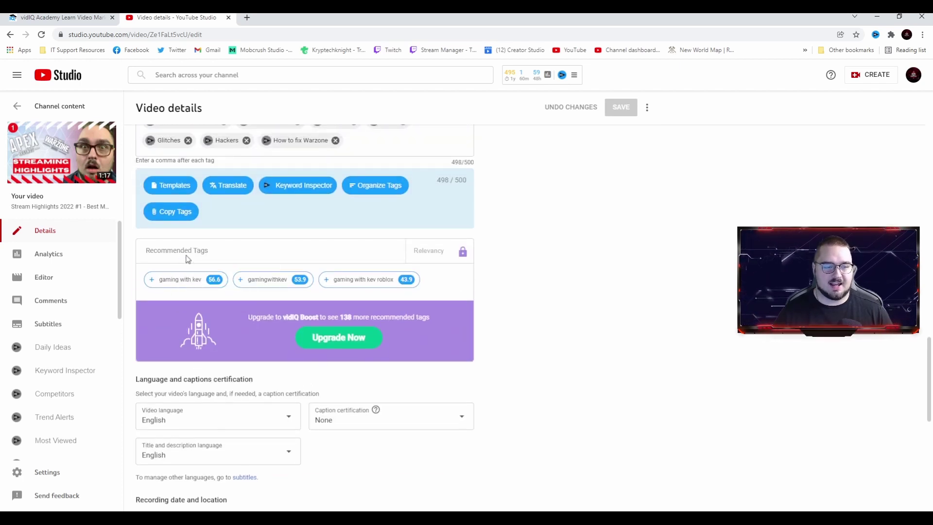
pyautogui.moveTo(241, 280)
pyautogui.scroll(1, 291, 263)
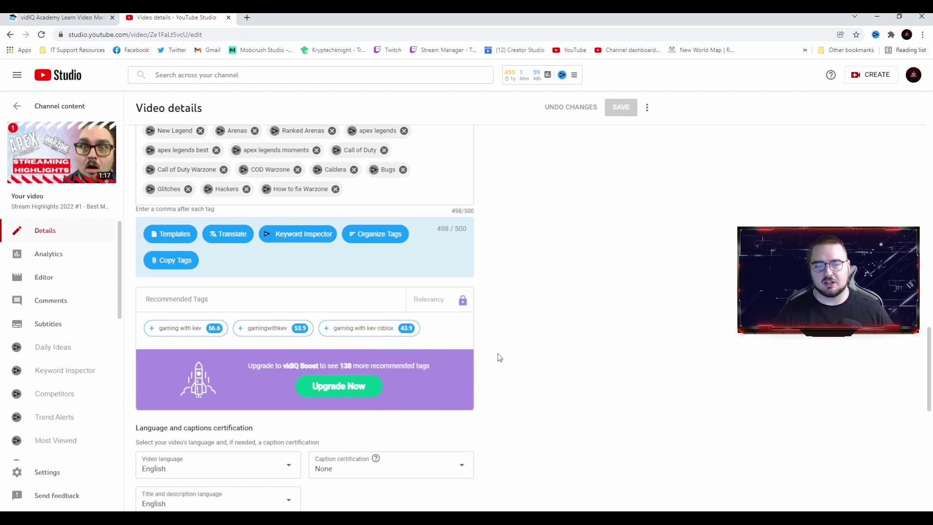
pyautogui.moveTo(326, 332)
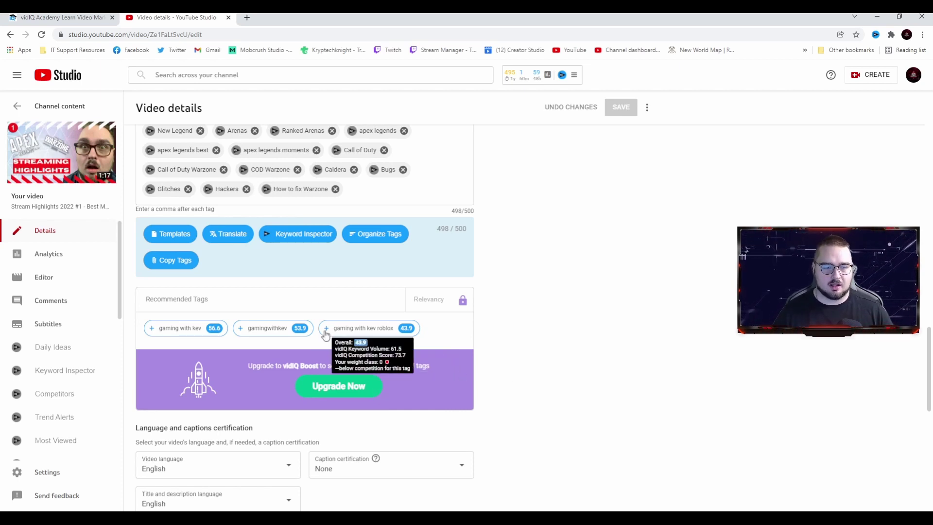
pyautogui.click(326, 329)
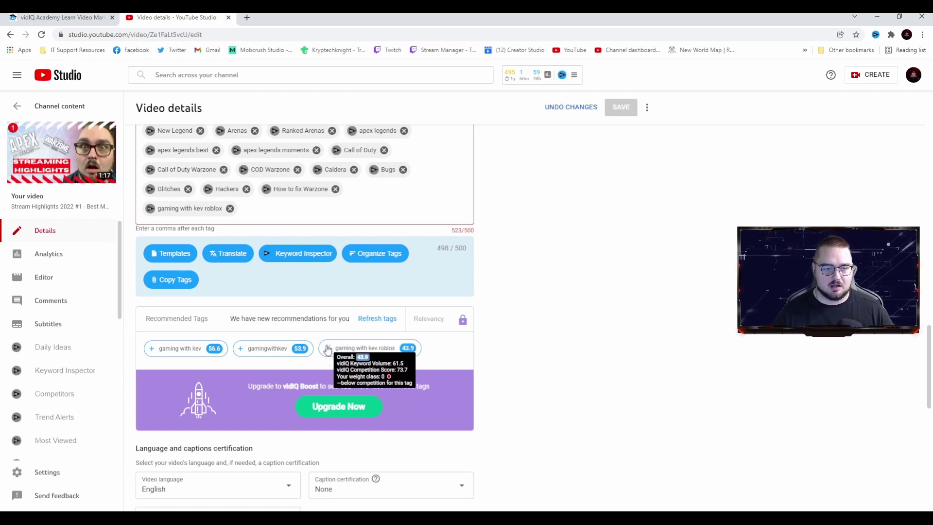
pyautogui.click(230, 209)
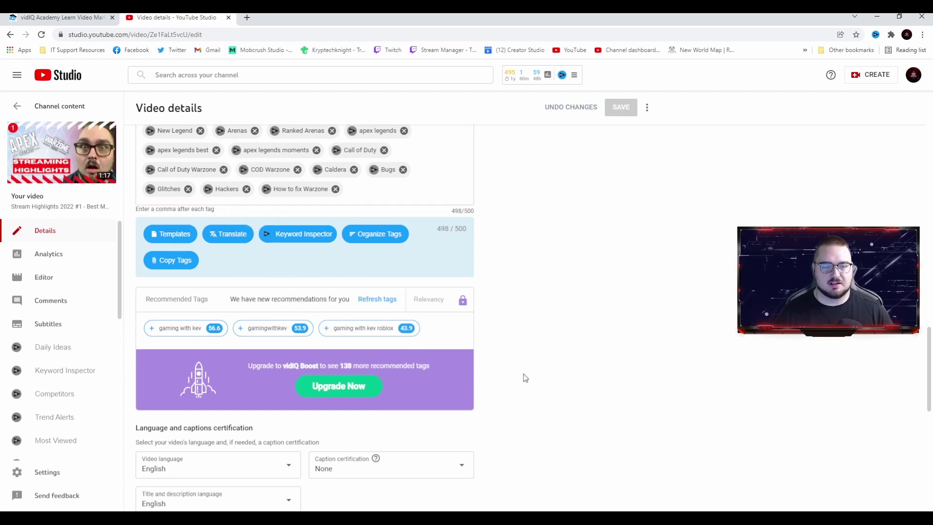
pyautogui.click(377, 298)
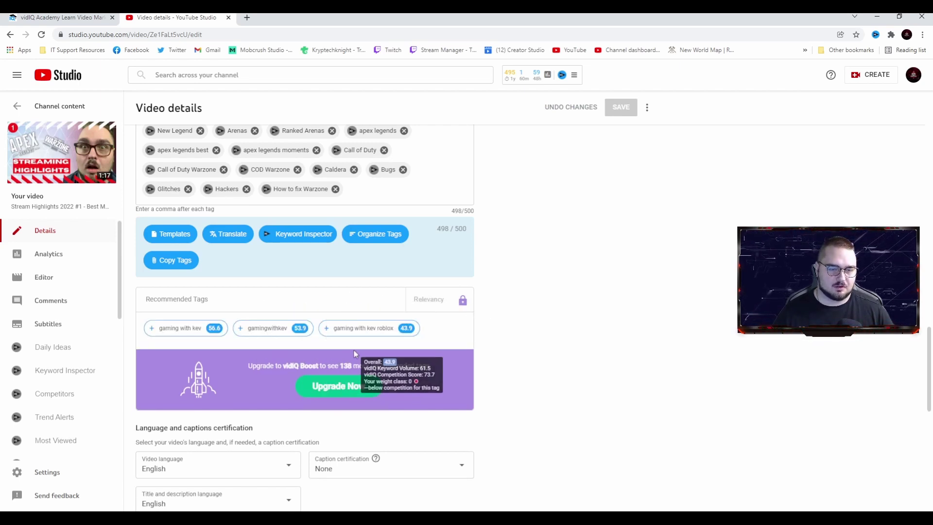
# Step: Scroll past Recommended Tags to show English language, Standard YouTube License and embedding allowed
pyautogui.scroll(-2, 513, 336)
pyautogui.scroll(-2, 513, 334)
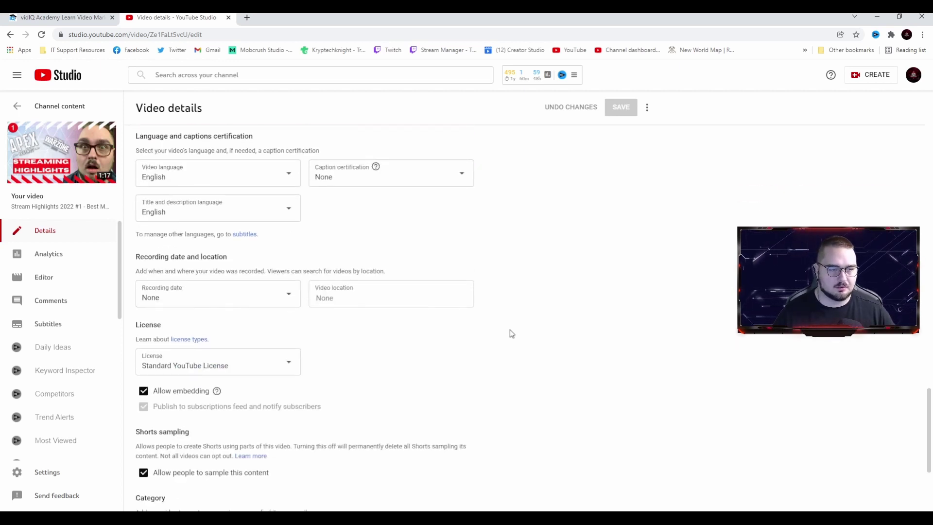